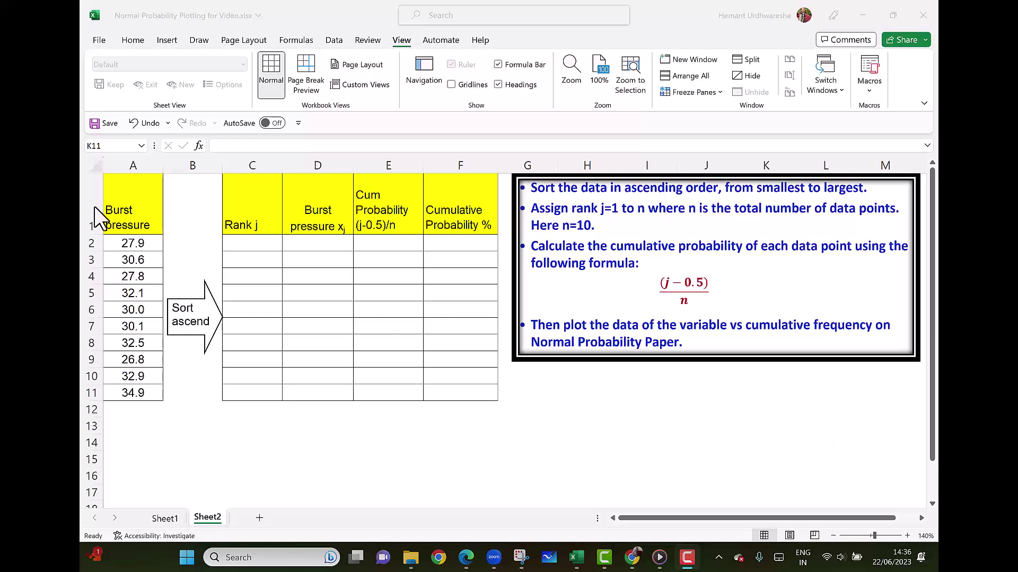
# Step: Copy the ten burst pressures from A2:A11 into the Burst pressure xj column at D2
pyautogui.click(118, 244)
pyautogui.moveTo(118, 245); pyautogui.dragTo(123, 393)
pyautogui.hotkey('ctrl', 'c')
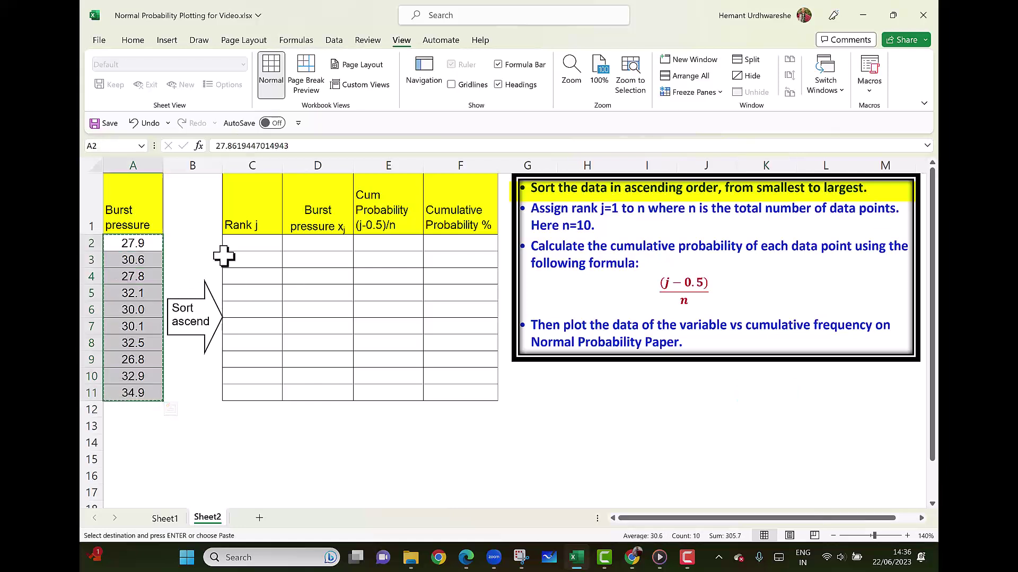
pyautogui.click(323, 241)
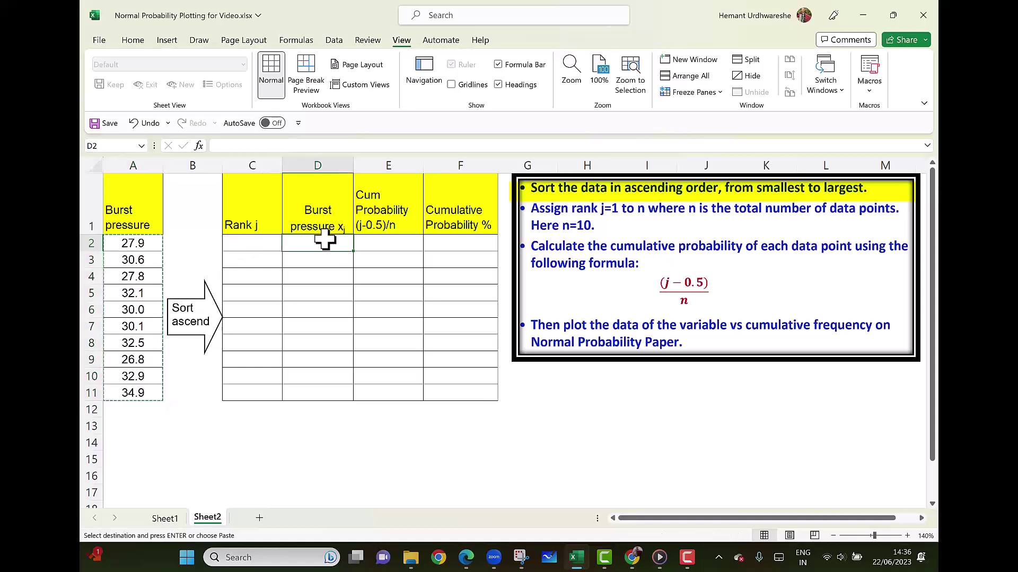
pyautogui.hotkey('ctrl', 'v')
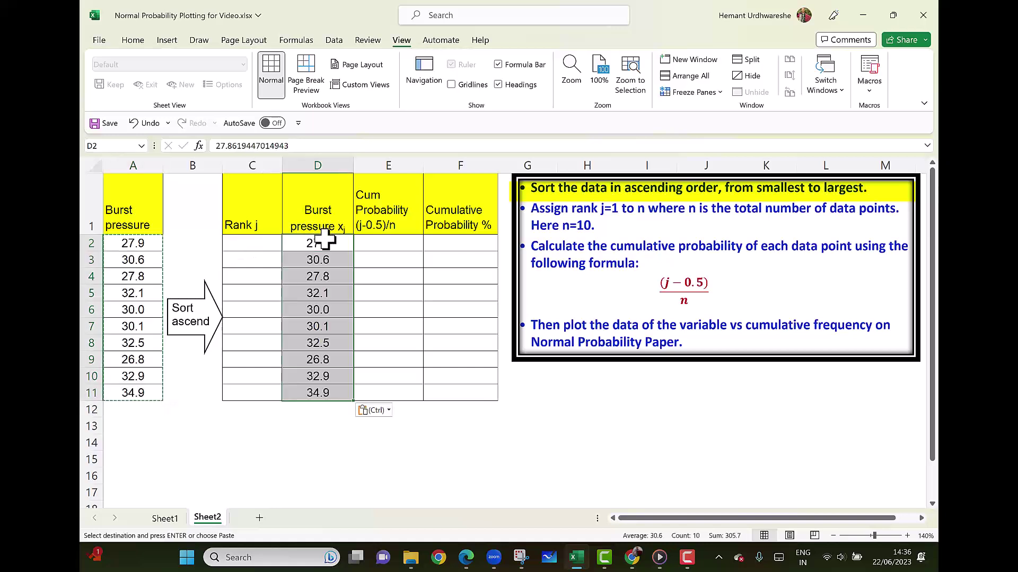
# Step: Sort only the pasted column D values smallest to largest, running 26.8 to 34.9
pyautogui.moveTo(324, 241); pyautogui.dragTo(326, 398)
pyautogui.moveTo(340, 242); pyautogui.dragTo(329, 390)
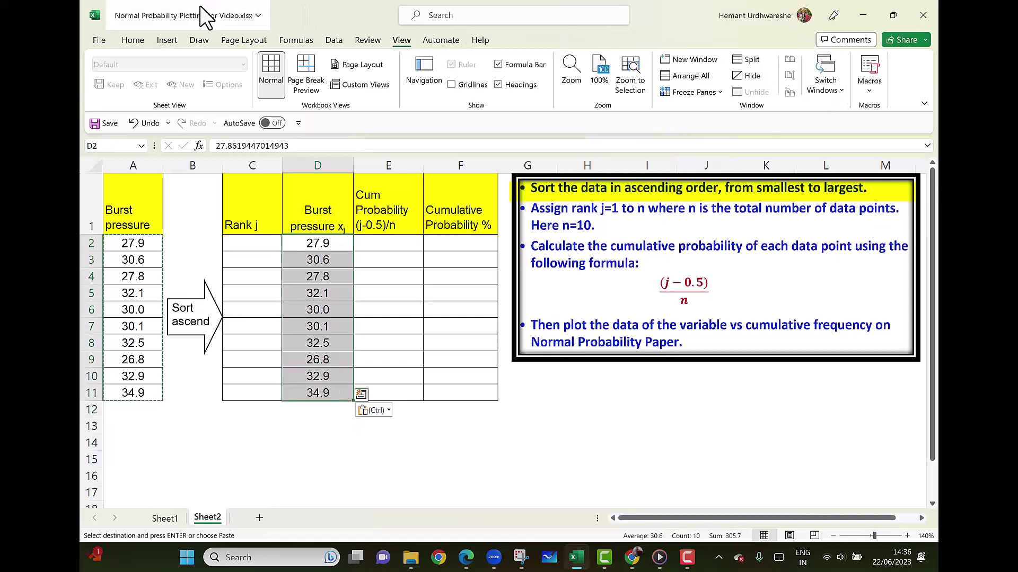
pyautogui.click(132, 40)
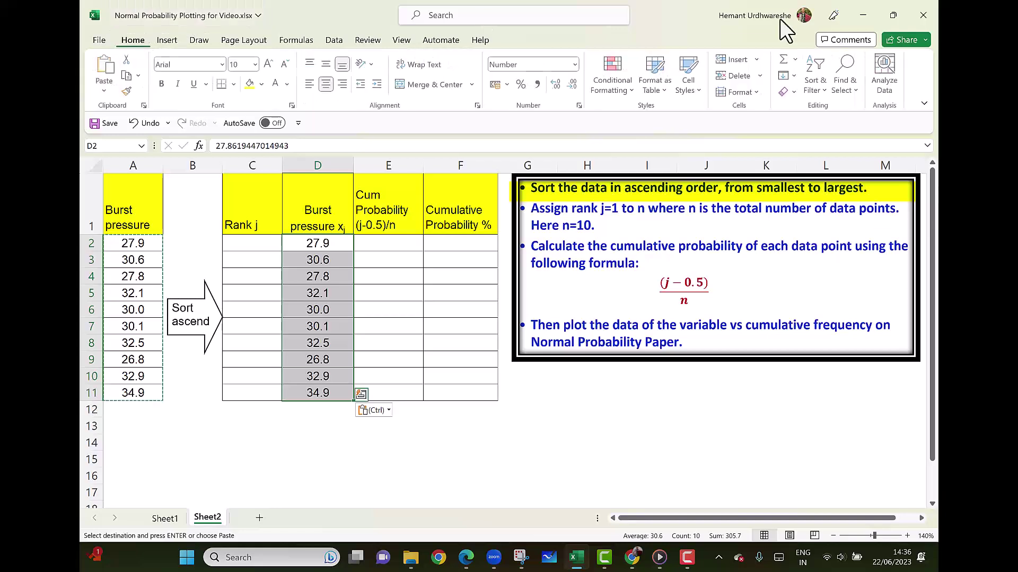
pyautogui.click(821, 89)
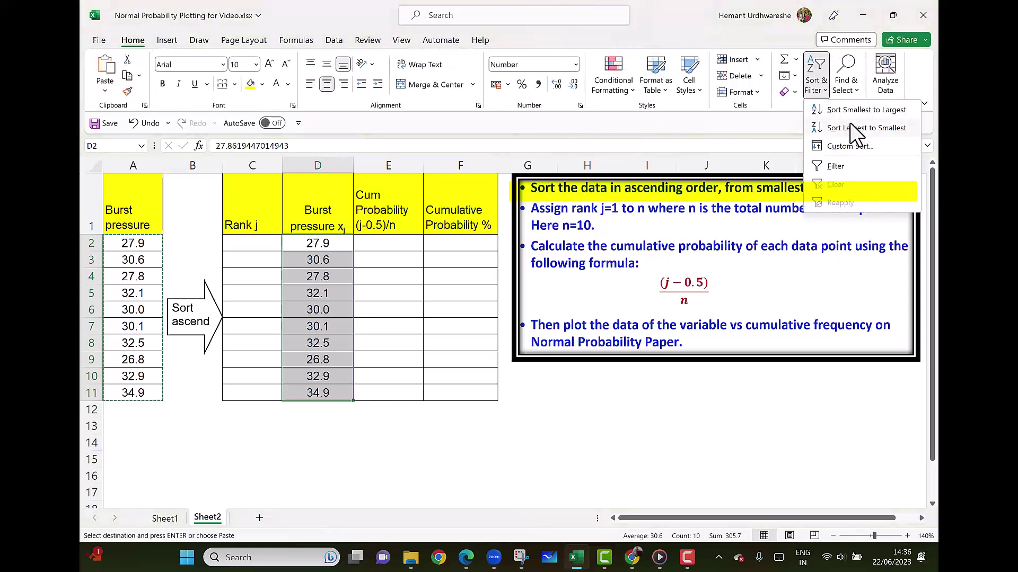
pyautogui.click(854, 111)
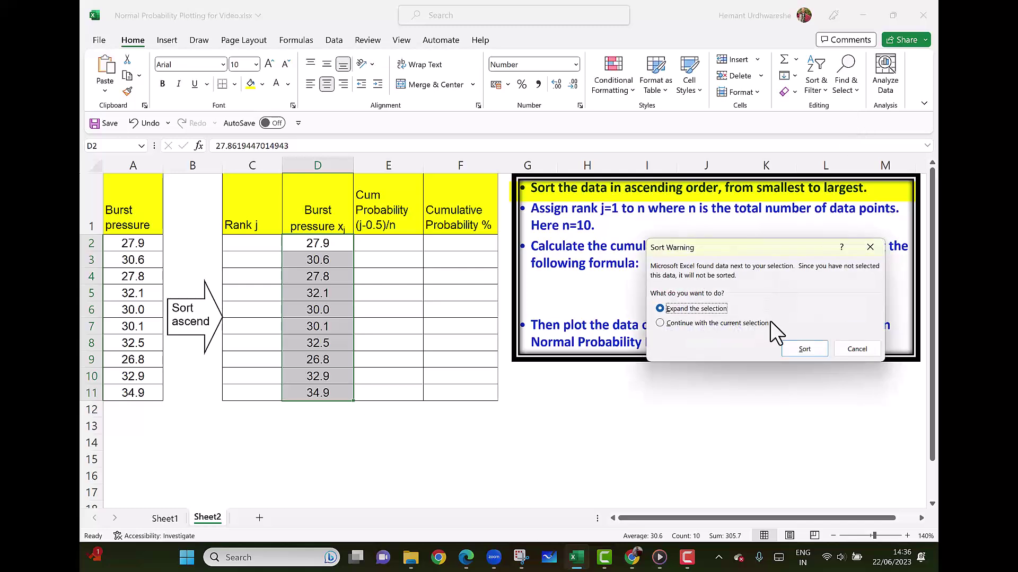
pyautogui.click(757, 327)
pyautogui.click(793, 354)
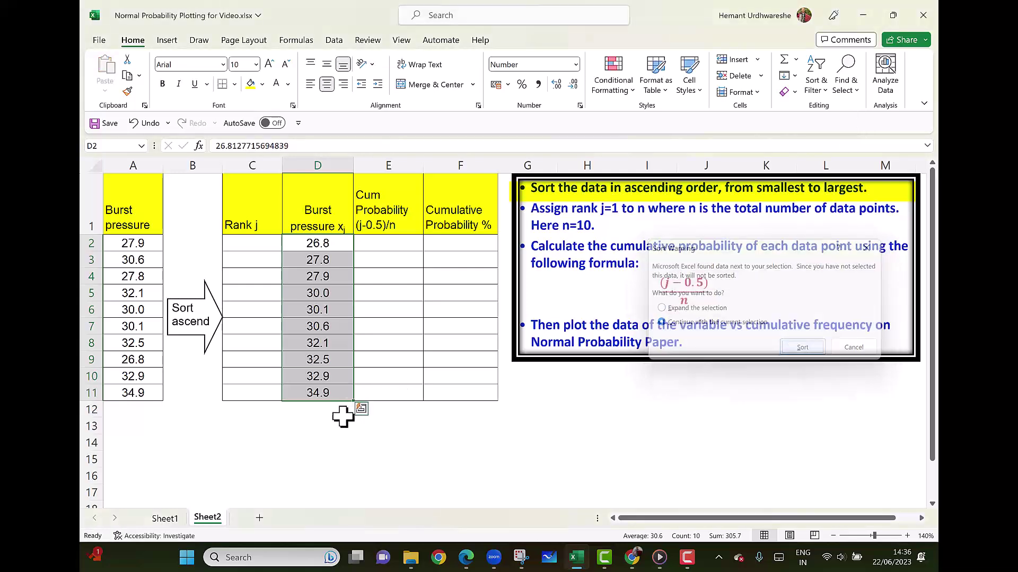
pyautogui.click(326, 441)
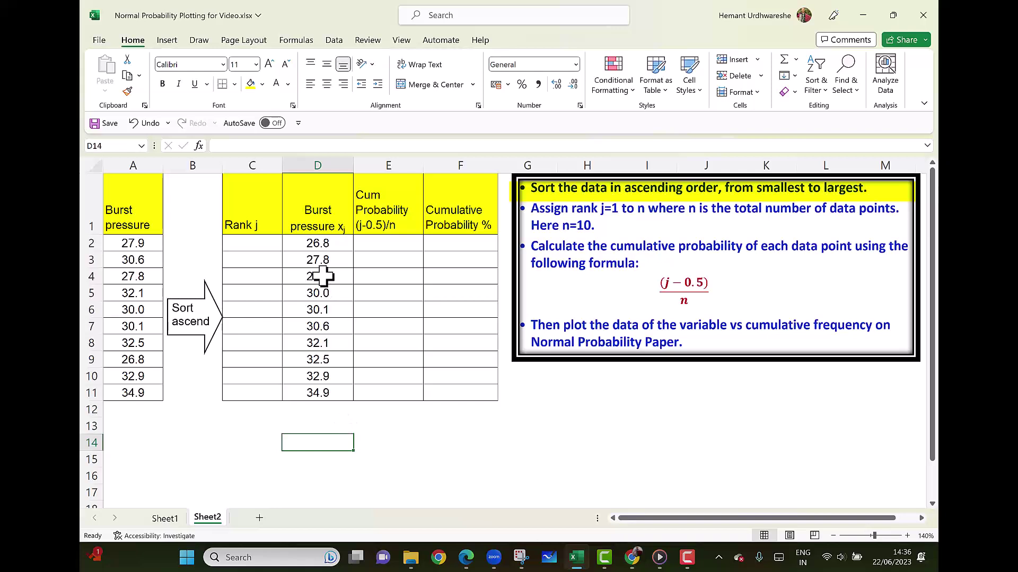
pyautogui.click(338, 244)
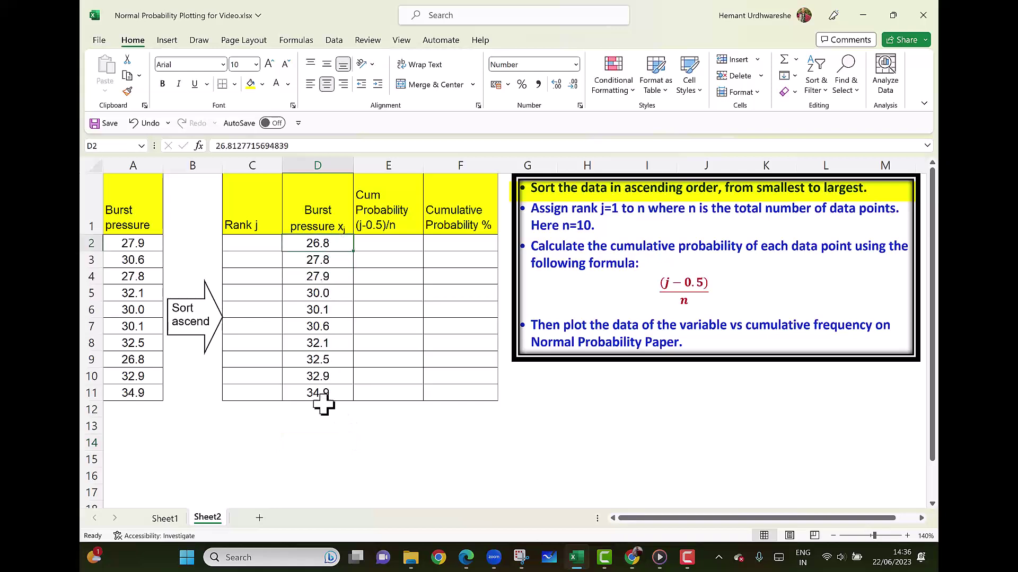
pyautogui.click(337, 393)
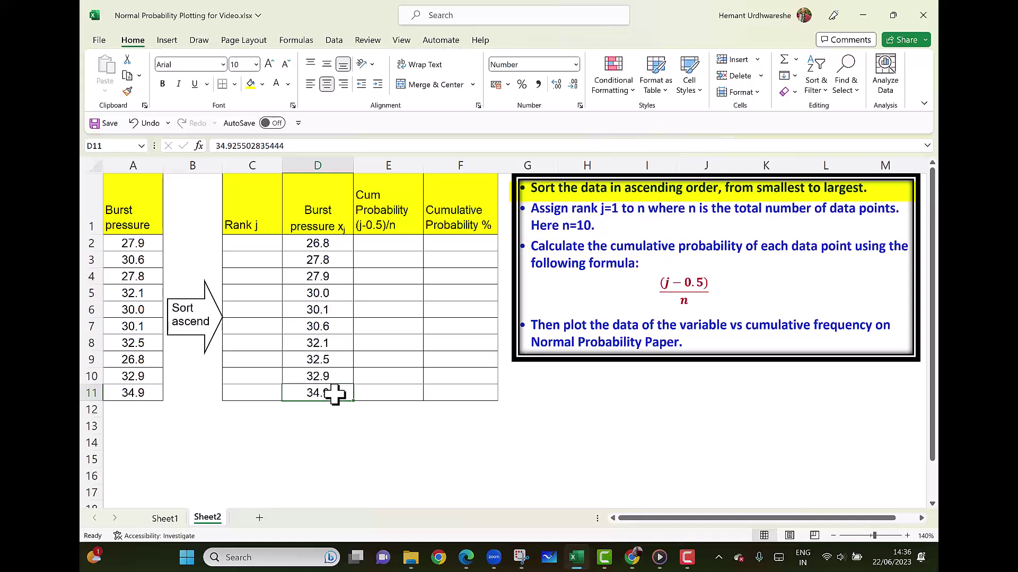
# Step: Enter ranks 1 and 2 in C2:C3 and fill the Rank j column down to 10
pyautogui.click(271, 245)
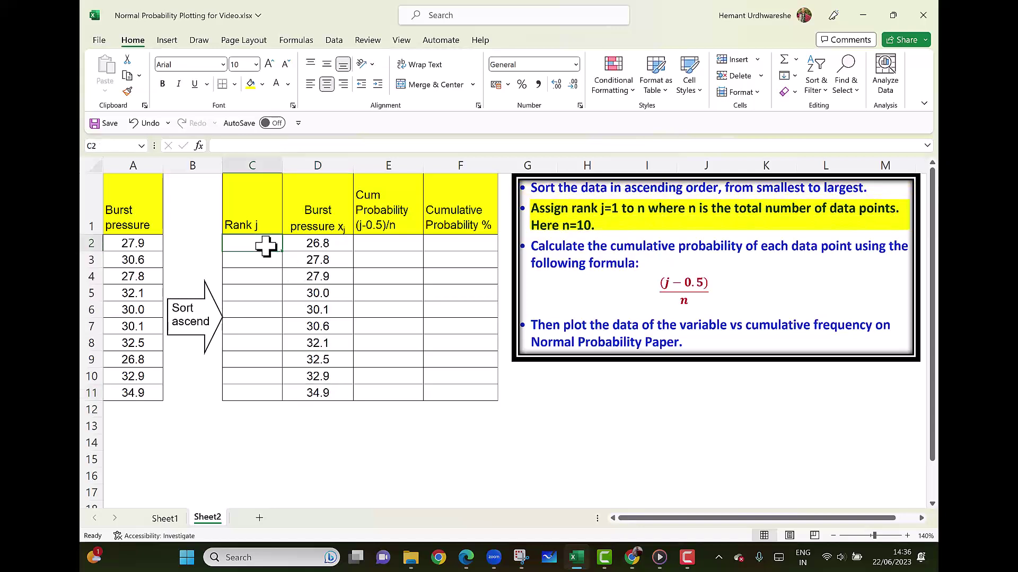
pyautogui.write('1')
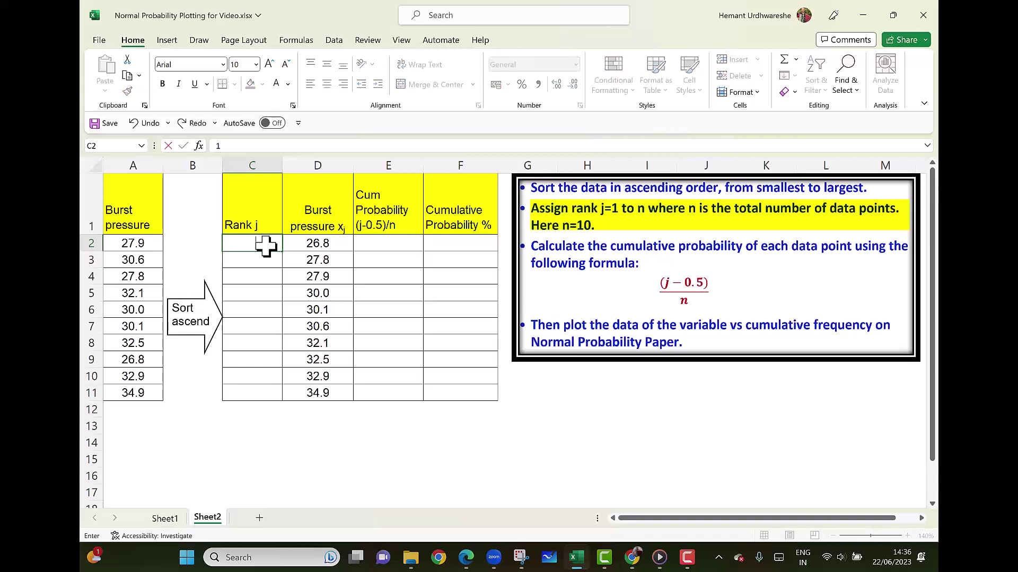
pyautogui.click(266, 245)
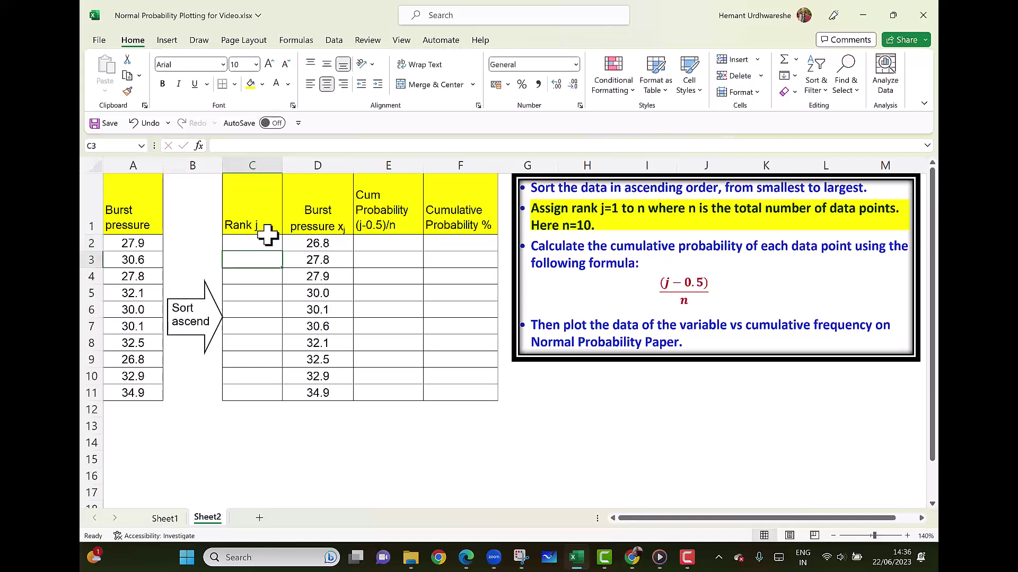
pyautogui.click(270, 260)
pyautogui.write('2')
pyautogui.press('Return')
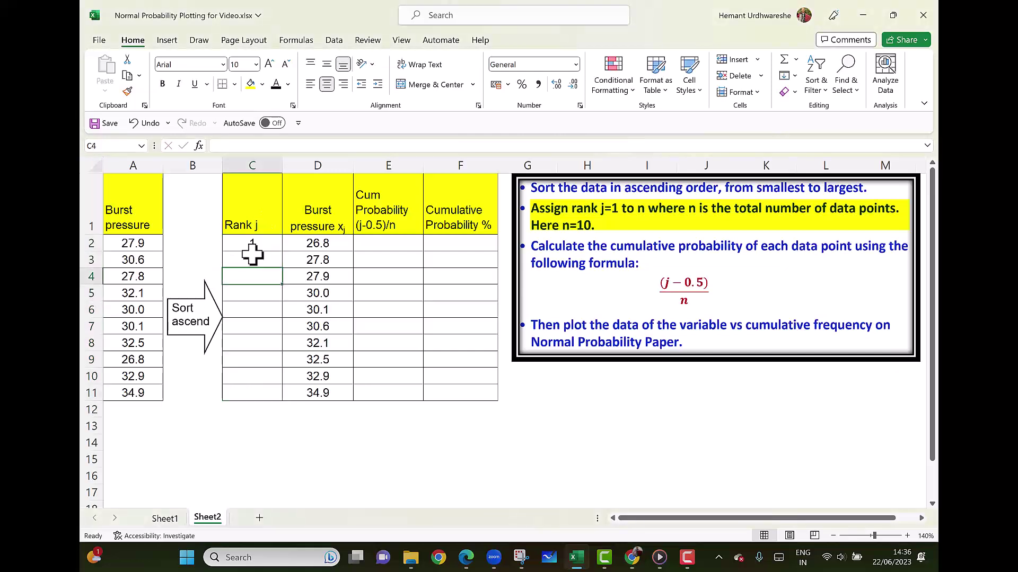
pyautogui.moveTo(266, 243); pyautogui.dragTo(274, 255)
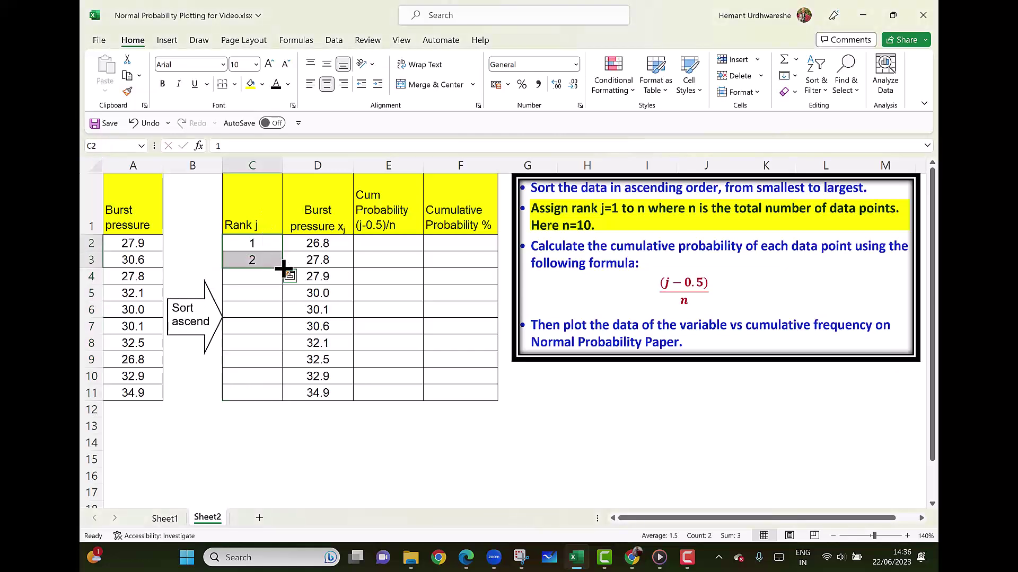
pyautogui.doubleClick(283, 268)
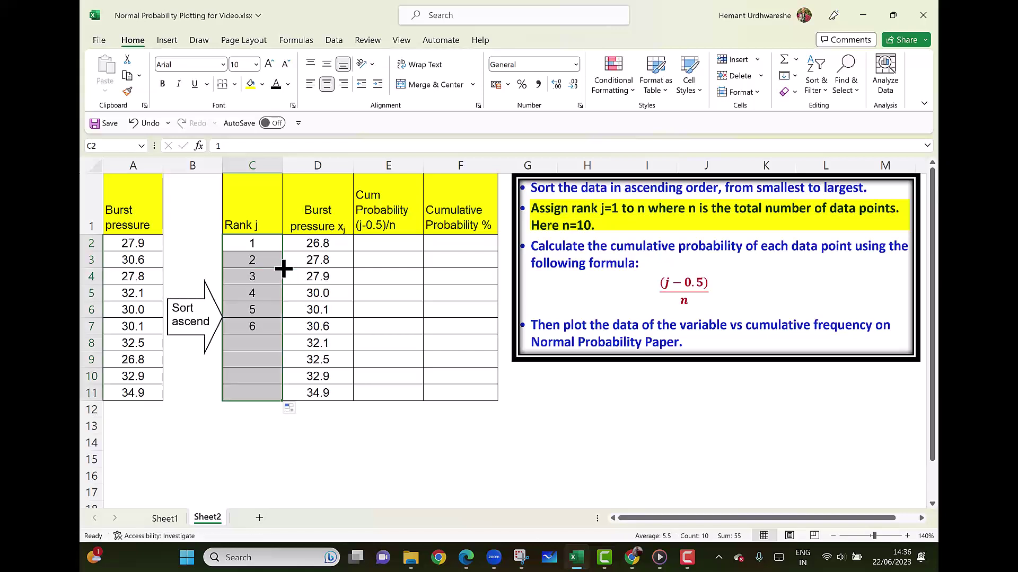
pyautogui.click(410, 243)
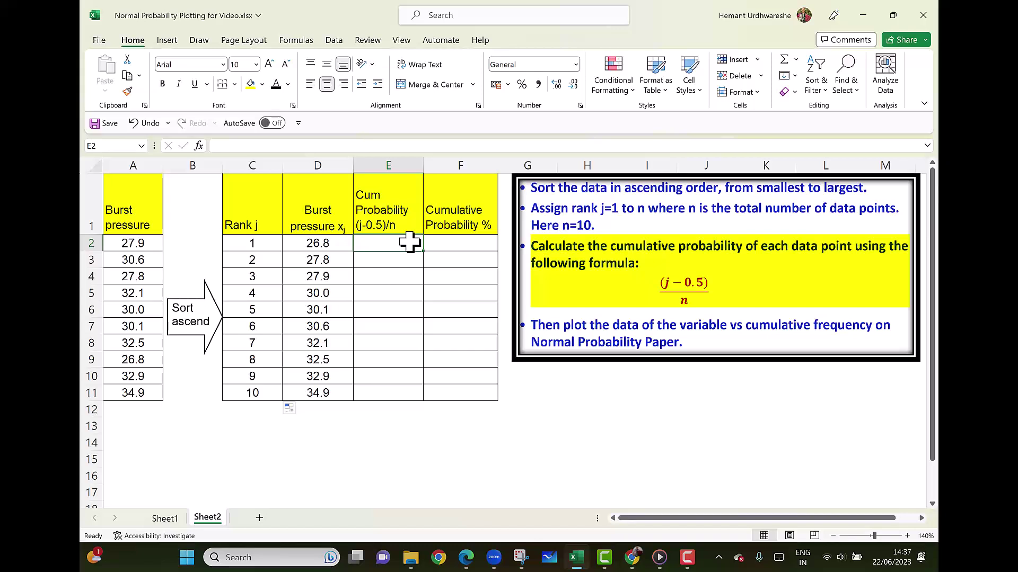
# Step: Enter =(C2-0.5)/10 in E2 and =100*E2 in F2, filling both down to row 11
pyautogui.write('=')
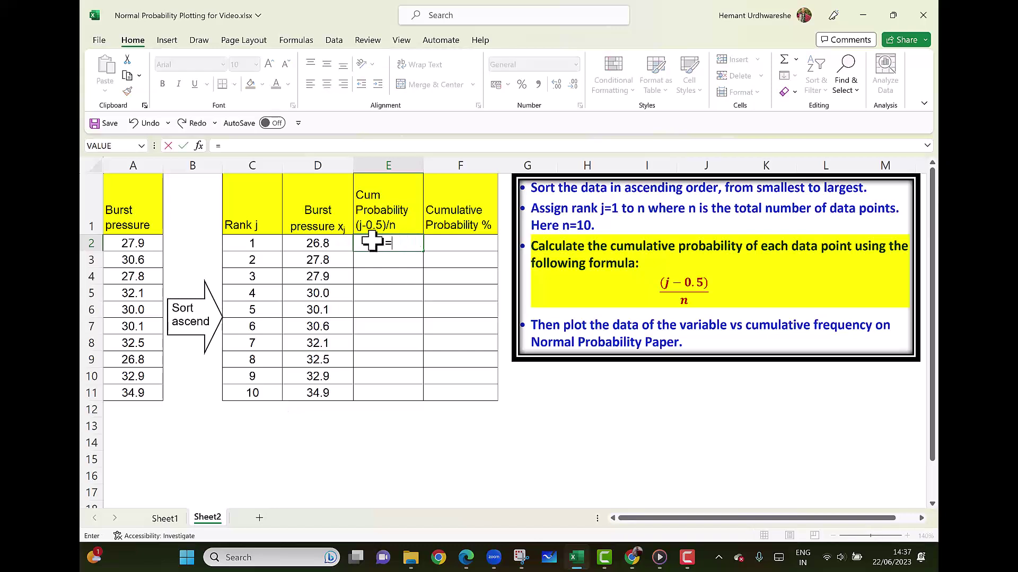
pyautogui.write('(')
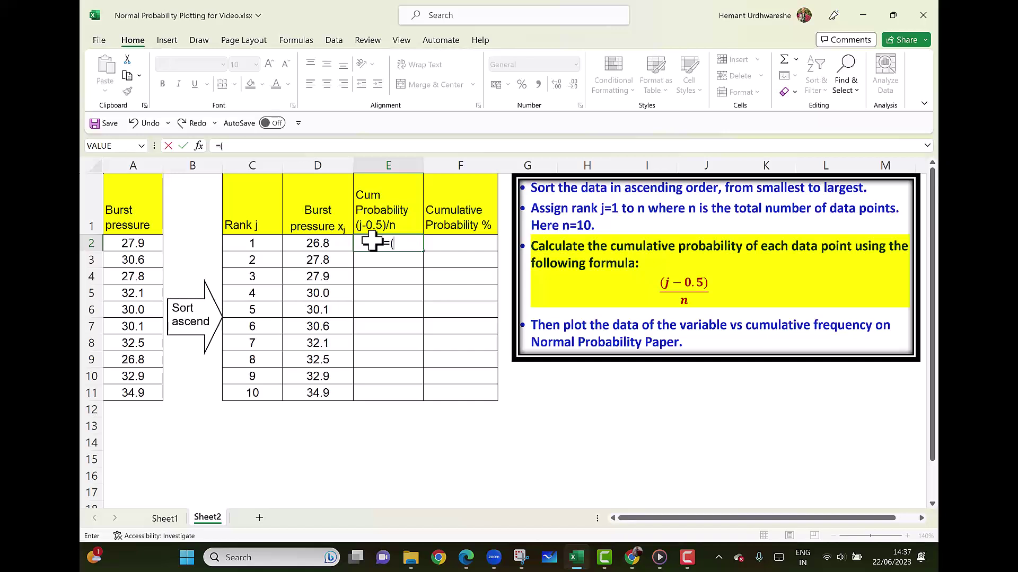
pyautogui.click(268, 247)
pyautogui.write('-0.5)/1')
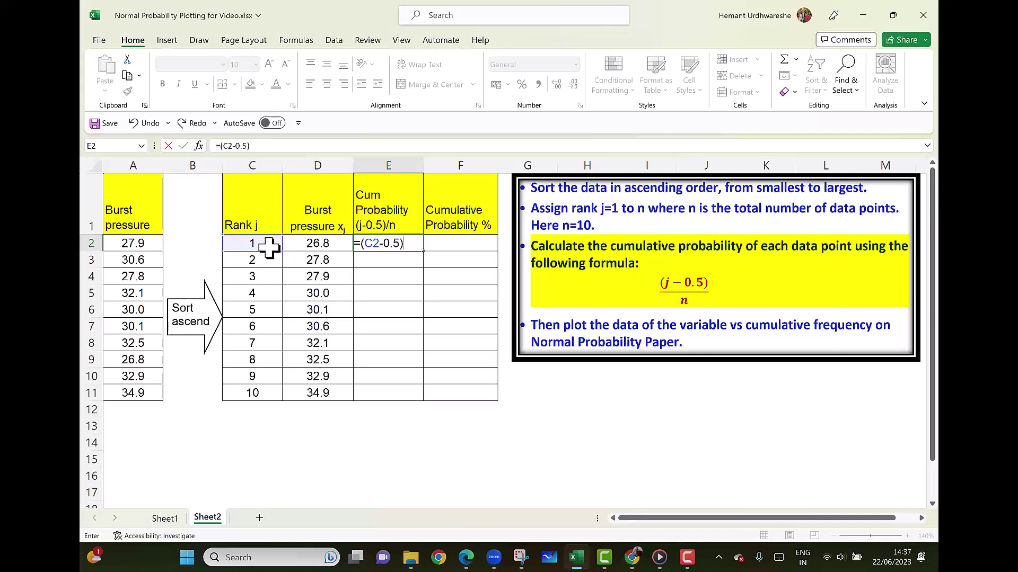
pyautogui.write('0')
pyautogui.press('Return')
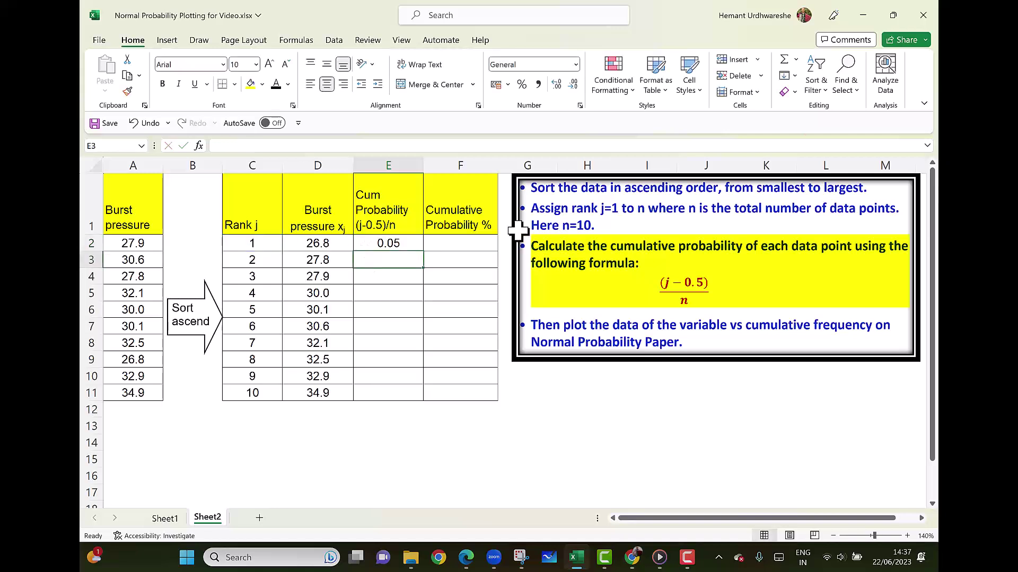
pyautogui.click(485, 245)
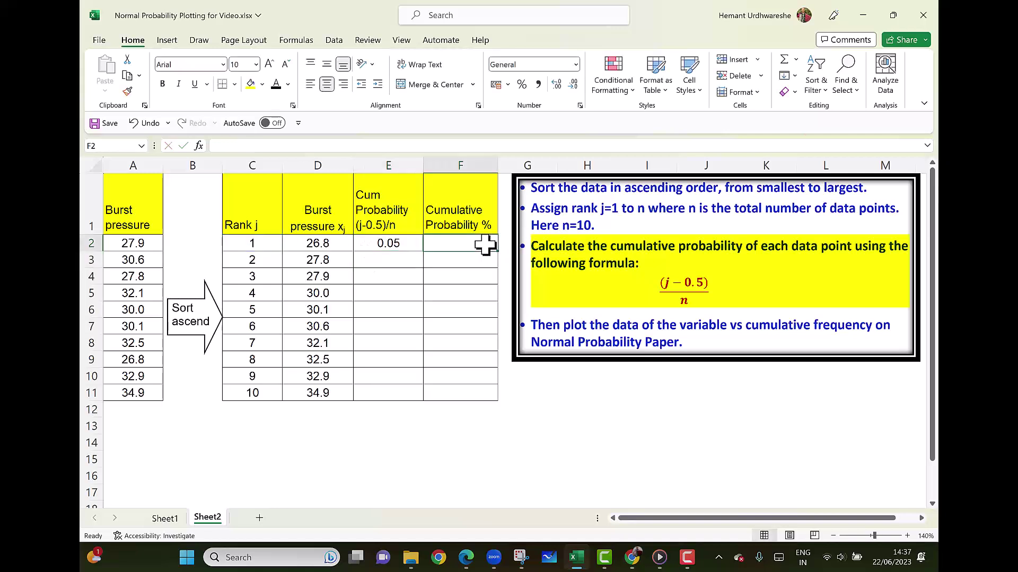
pyautogui.write('=')
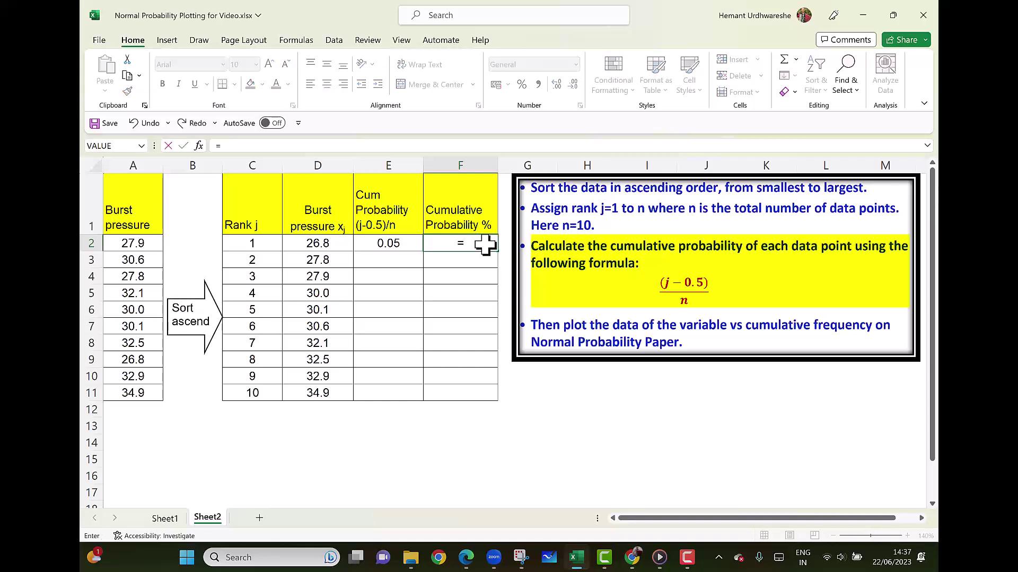
pyautogui.write('100*E2')
pyautogui.press('Return')
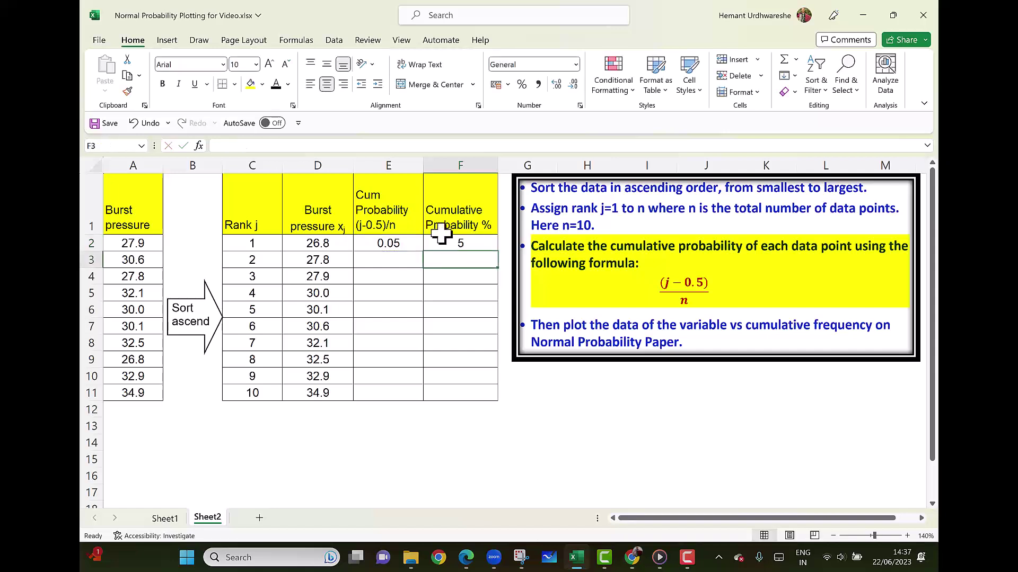
pyautogui.moveTo(405, 244); pyautogui.dragTo(466, 244)
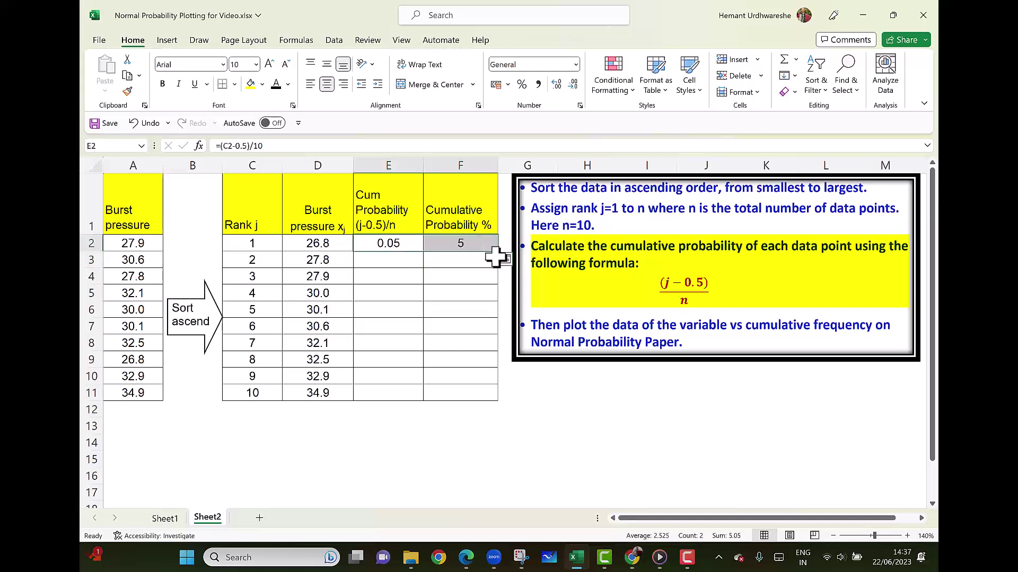
pyautogui.doubleClick(496, 252)
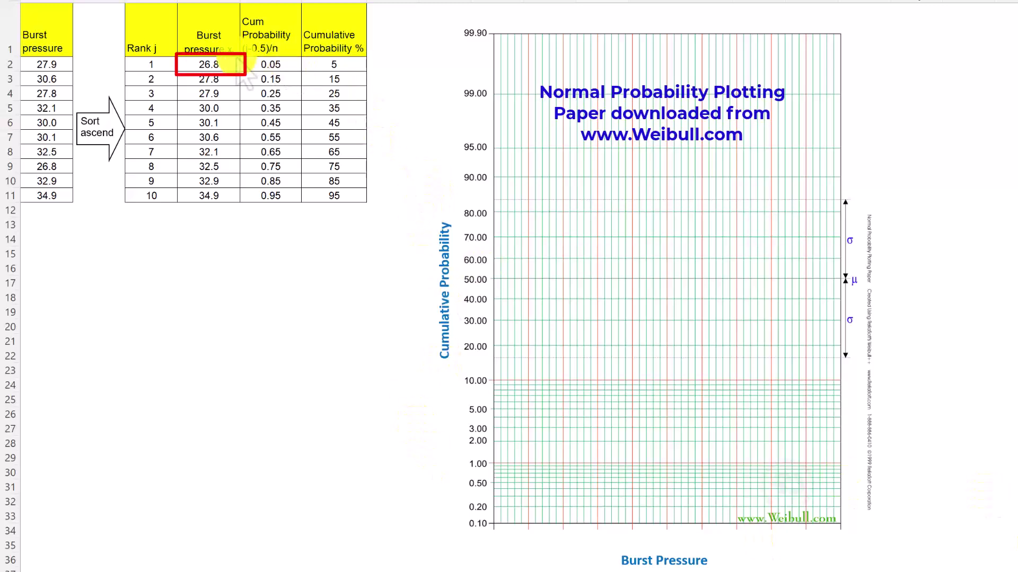
# Step: With the red pen from the Draw tab, handwrite 26 through 35 under the Burst Pressure axis
pyautogui.click(216, 65)
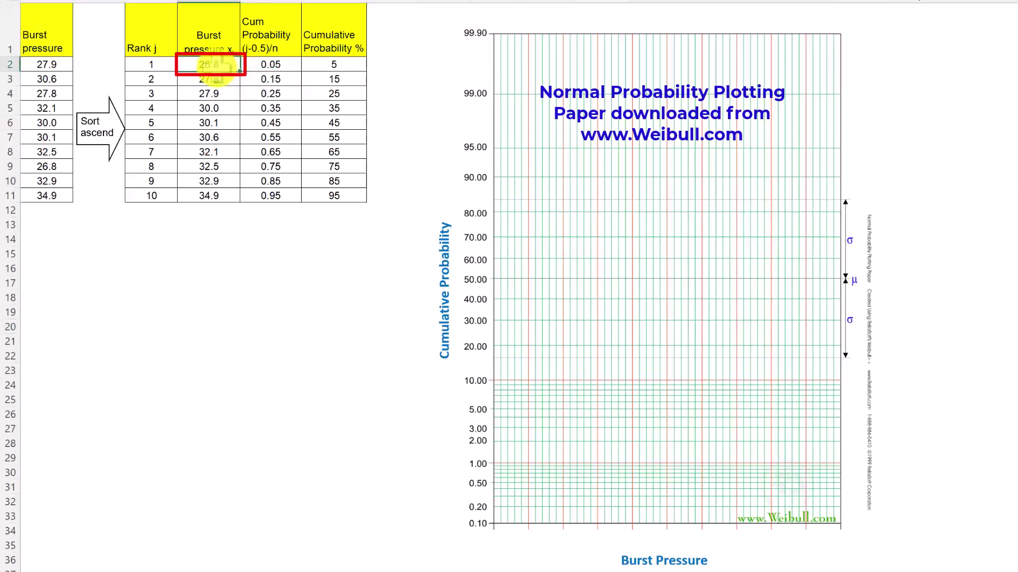
pyautogui.click(214, 199)
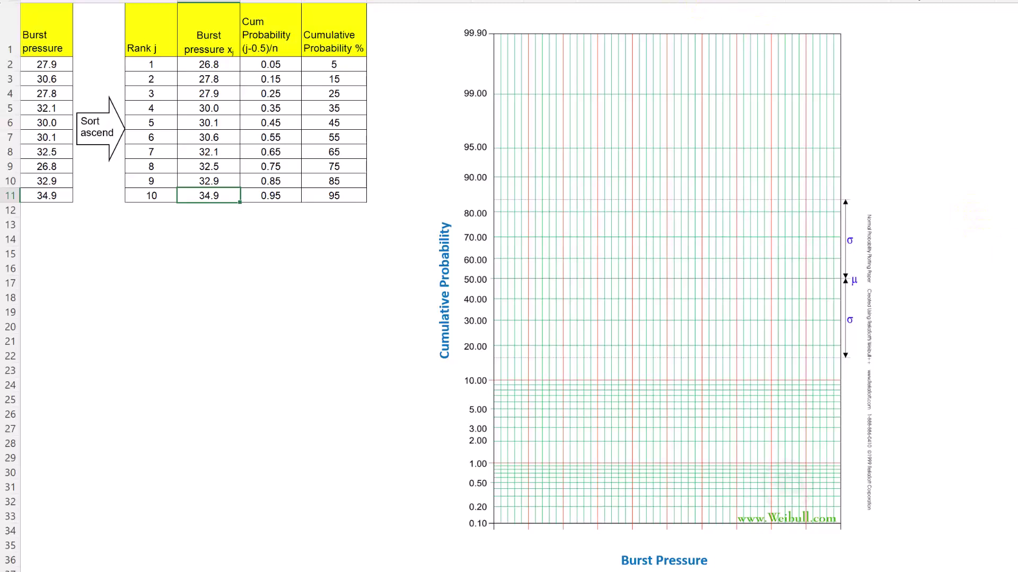
pyautogui.click(440, 2)
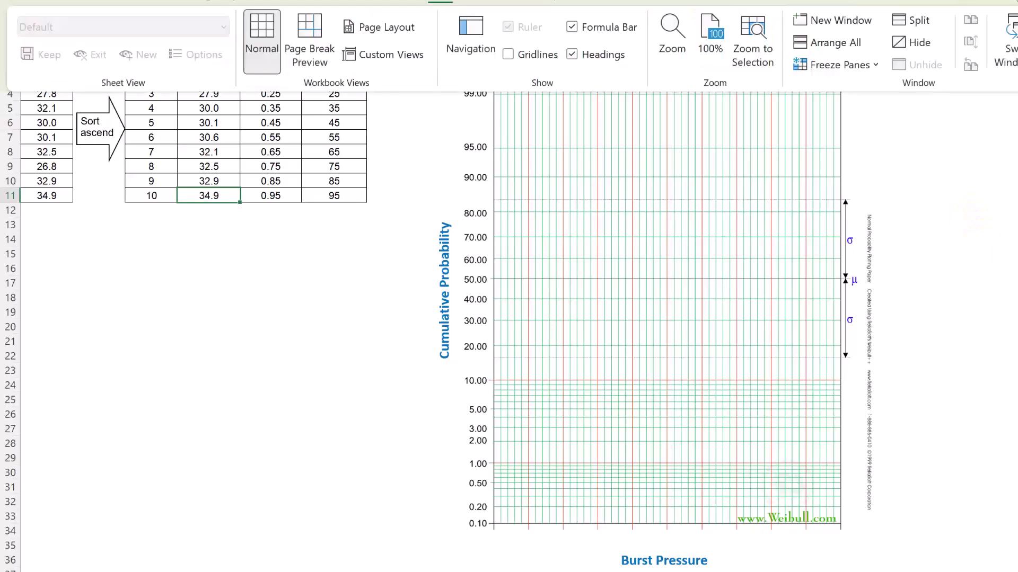
pyautogui.click(163, 3)
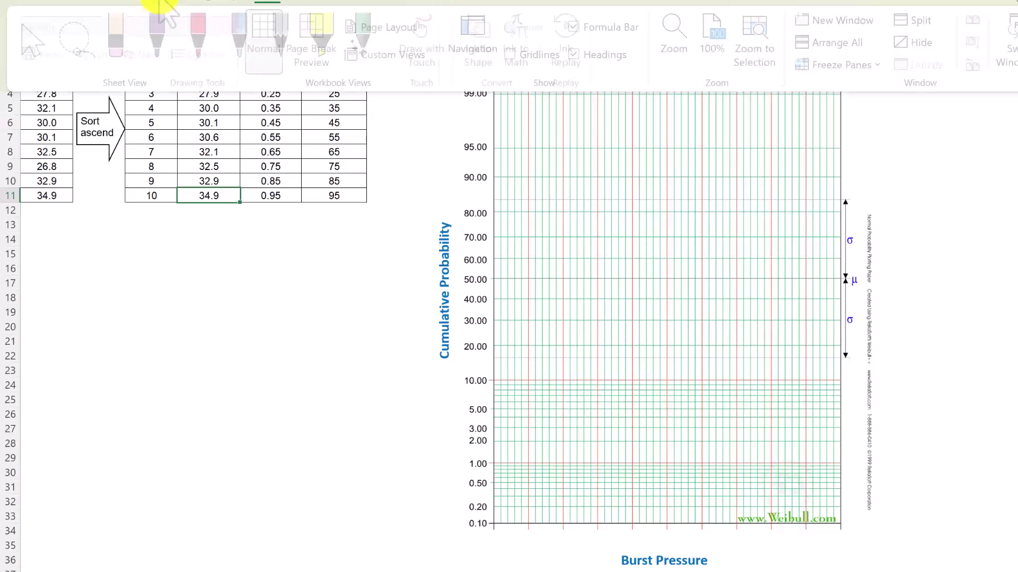
pyautogui.click(203, 53)
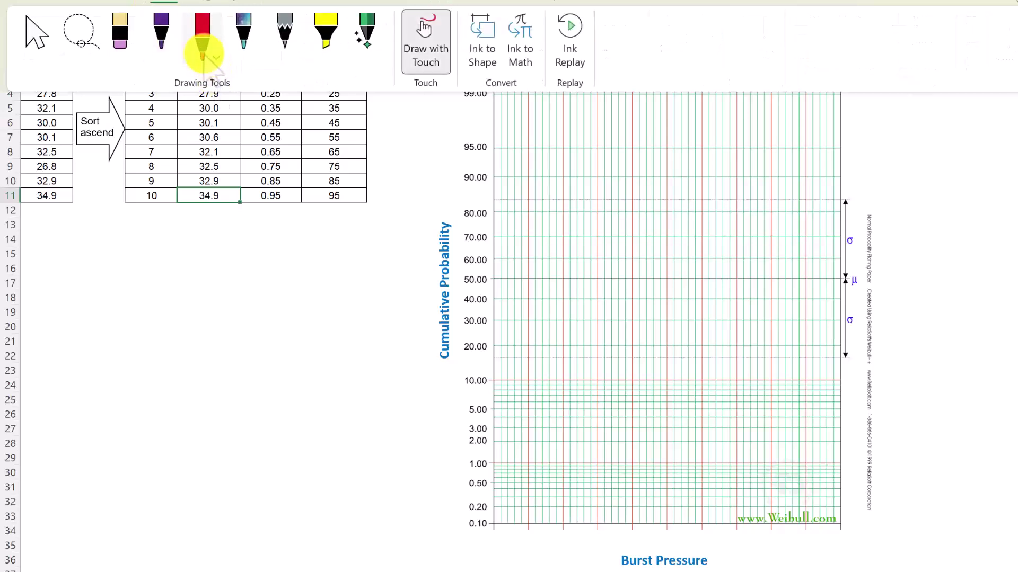
pyautogui.click(216, 58)
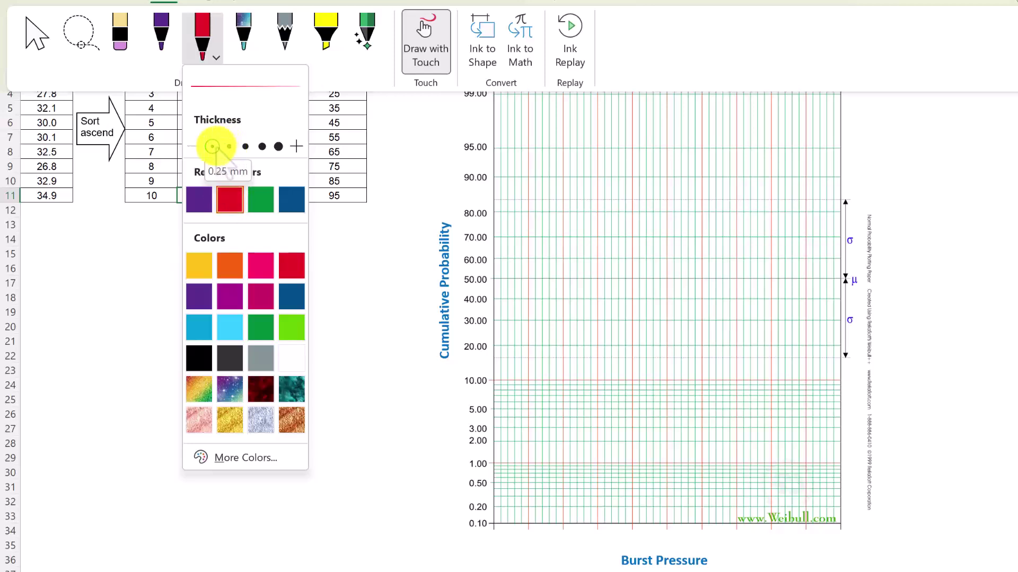
pyautogui.press('Escape')
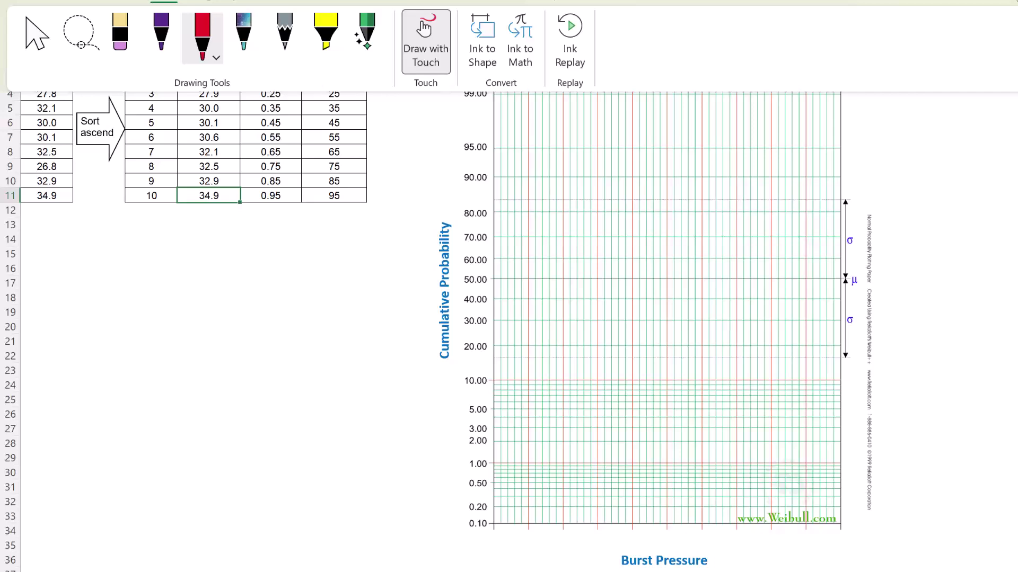
pyautogui.moveTo(479, 536)
pyautogui.mouseDown()
pyautogui.moveTo(482, 547)
pyautogui.moveTo(527, 547)
pyautogui.moveTo(542, 533)
pyautogui.moveTo(537, 548)
pyautogui.moveTo(545, 539)
pyautogui.moveTo(575, 551)
pyautogui.moveTo(574, 535)
pyautogui.moveTo(593, 549)
pyautogui.moveTo(610, 540)
pyautogui.moveTo(612, 553)
pyautogui.moveTo(643, 539)
pyautogui.moveTo(644, 553)
pyautogui.moveTo(643, 538)
pyautogui.moveTo(678, 553)
pyautogui.moveTo(703, 543)
pyautogui.moveTo(690, 551)
pyautogui.moveTo(800, 544)
pyautogui.mouseUp()
pyautogui.moveTo(796, 539)
pyautogui.mouseDown()
pyautogui.moveTo(798, 558)
pyautogui.moveTo(809, 545)
pyautogui.moveTo(806, 555)
pyautogui.moveTo(821, 555)
pyautogui.moveTo(833, 537)
pyautogui.mouseUp()
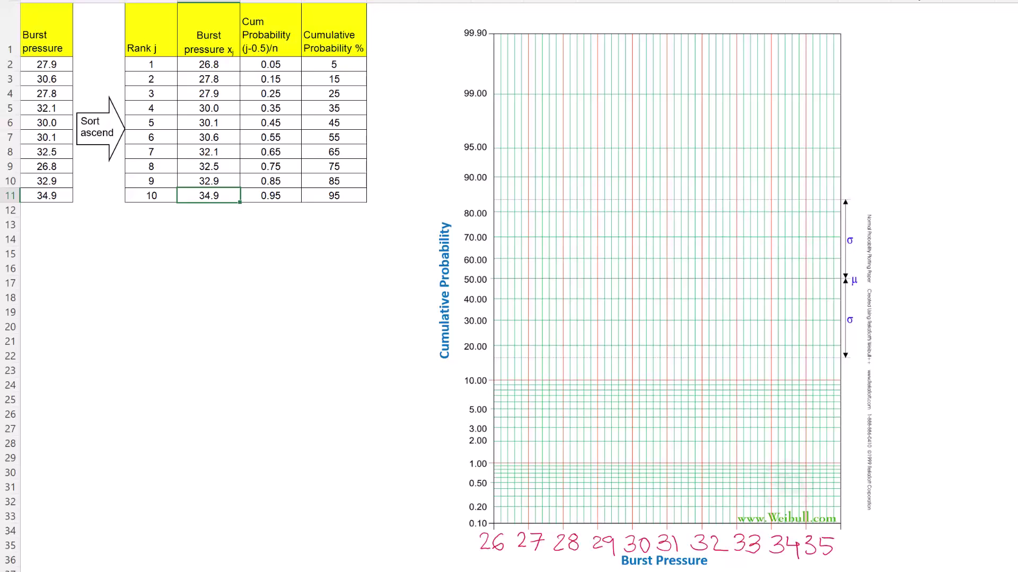
# Step: Plot each sorted burst pressure as a red dot at its percentage, starting with 26.8 at 5%
pyautogui.click(74, 568)
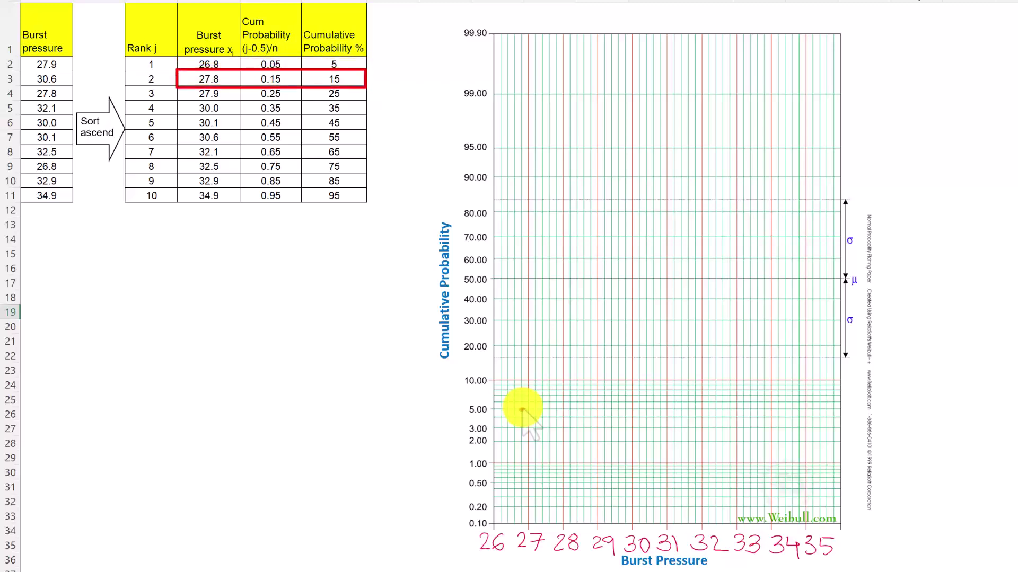
pyautogui.click(522, 409)
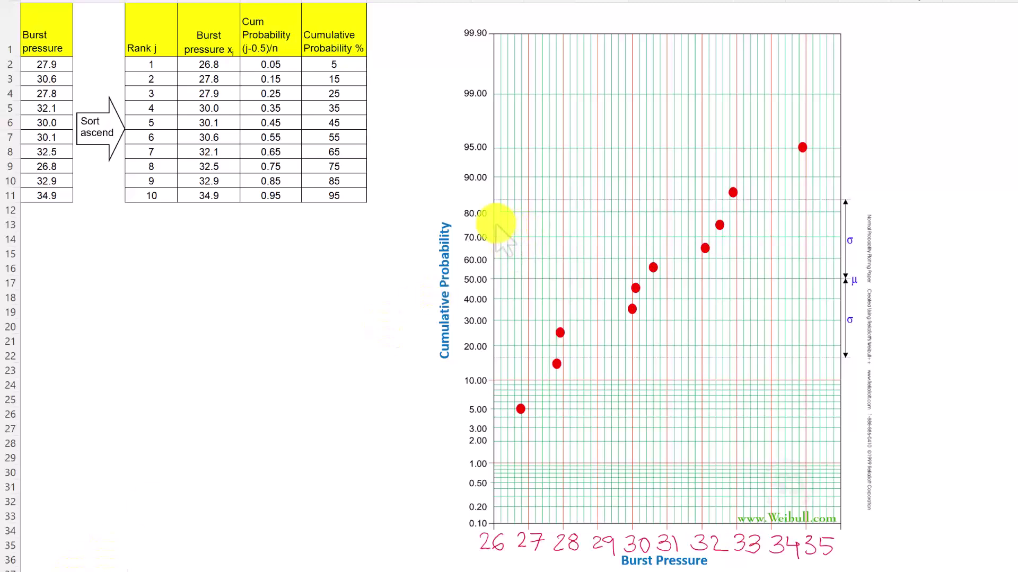
pyautogui.click(916, 326)
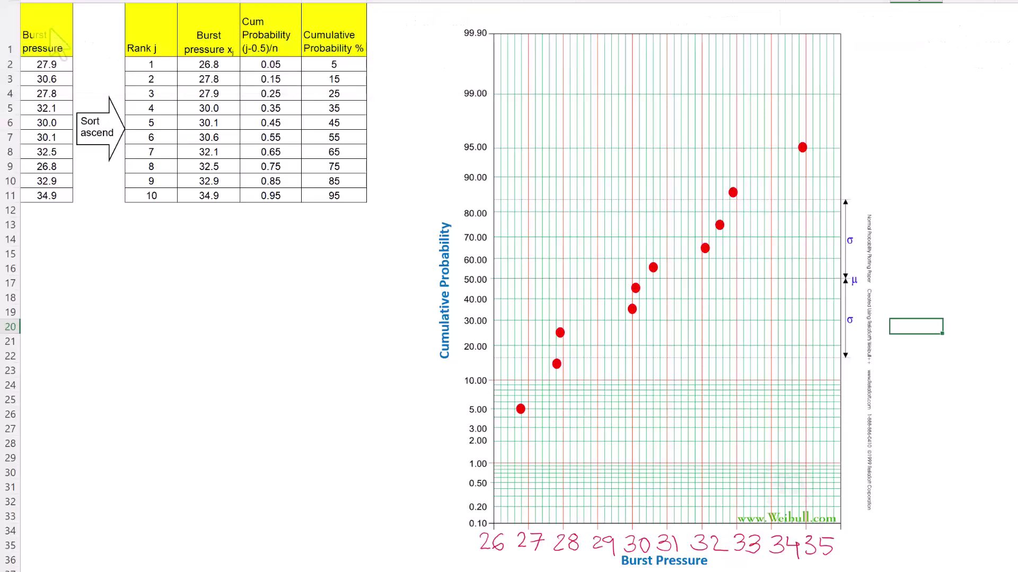
# Step: Draw a straight fitted line through the ten red points from below 5% past 95%
pyautogui.click(477, 364)
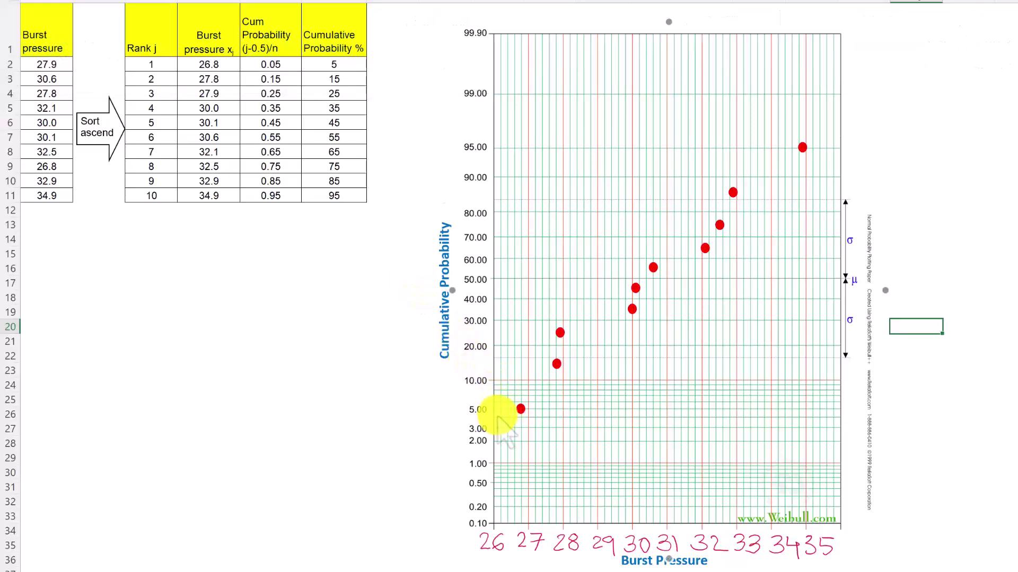
pyautogui.moveTo(498, 417)
pyautogui.mouseDown()
pyautogui.moveTo(665, 291)
pyautogui.moveTo(841, 186)
pyautogui.moveTo(918, 81)
pyautogui.moveTo(839, 117)
pyautogui.mouseUp()
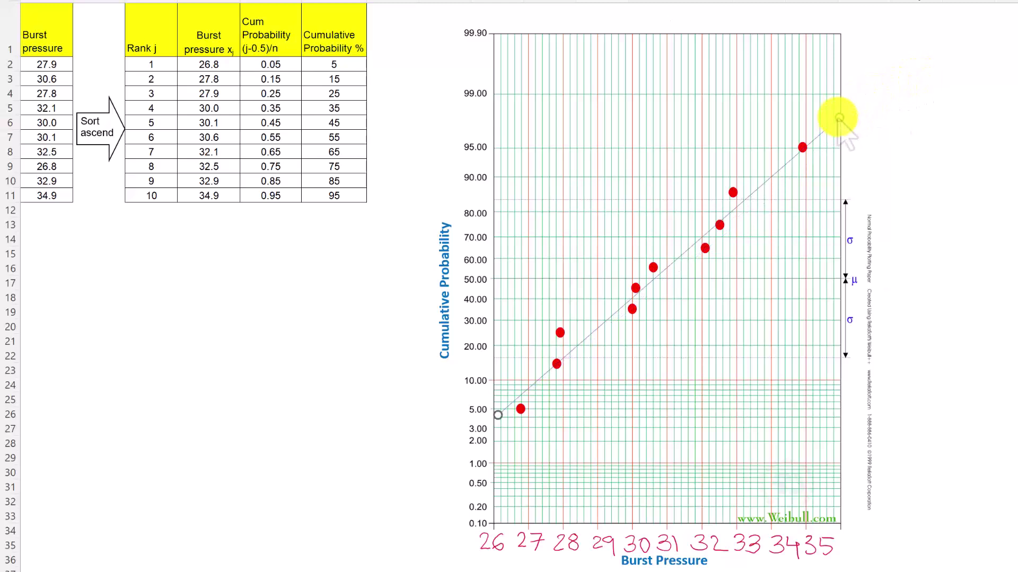
pyautogui.click(495, 418)
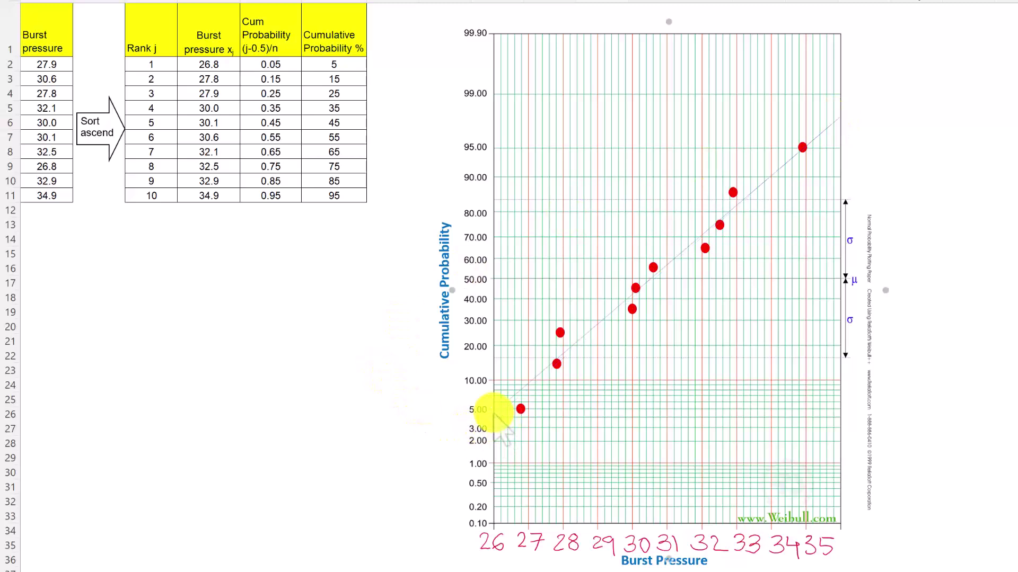
pyautogui.click(494, 413)
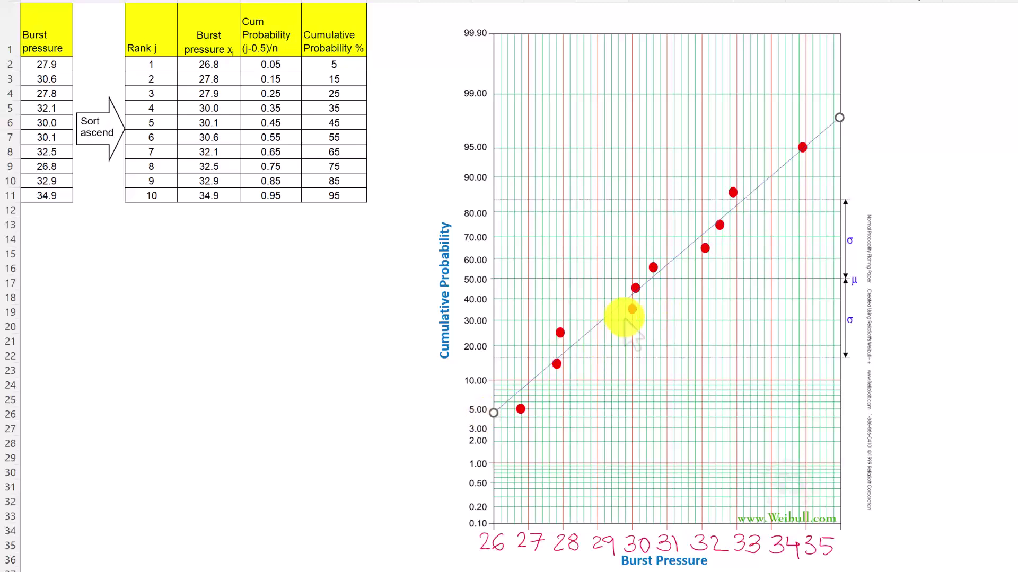
pyautogui.click(940, 241)
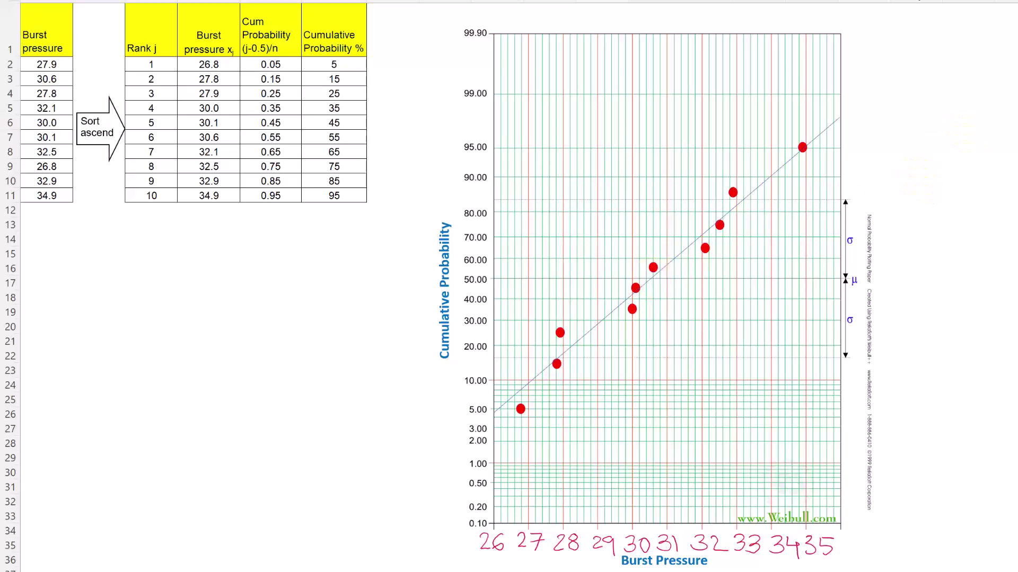
# Step: Choose the straight Line shape from Insert > Illustrations > Shapes
pyautogui.click(916, 239)
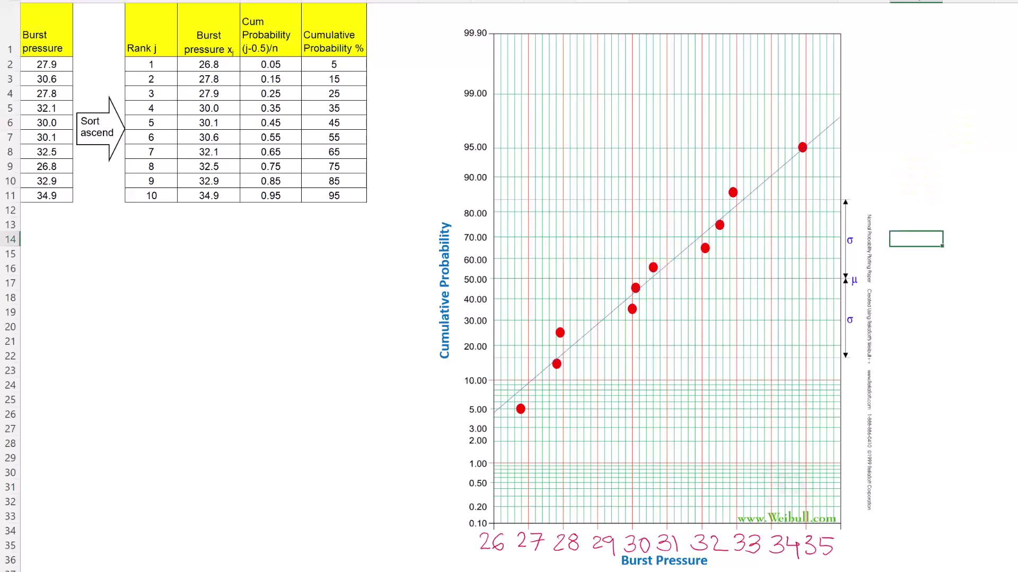
pyautogui.hotkey('alt', 'h')
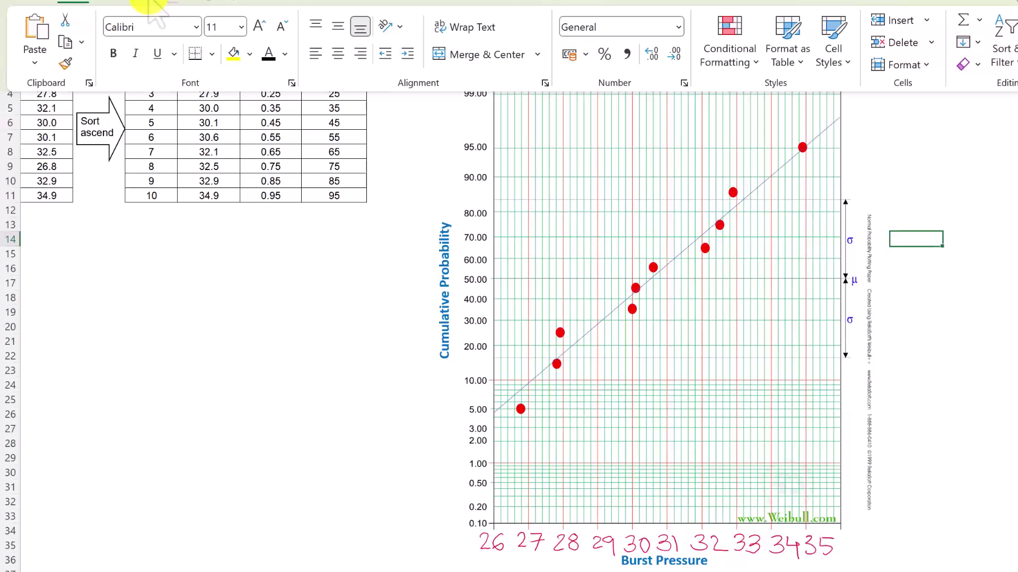
pyautogui.click(165, 4)
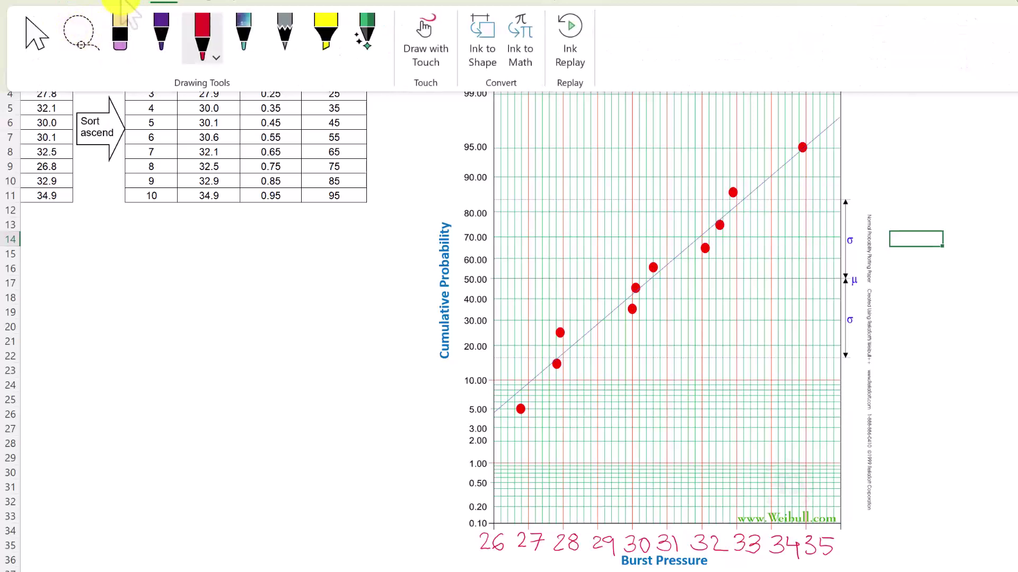
pyautogui.click(121, 2)
pyautogui.click(218, 63)
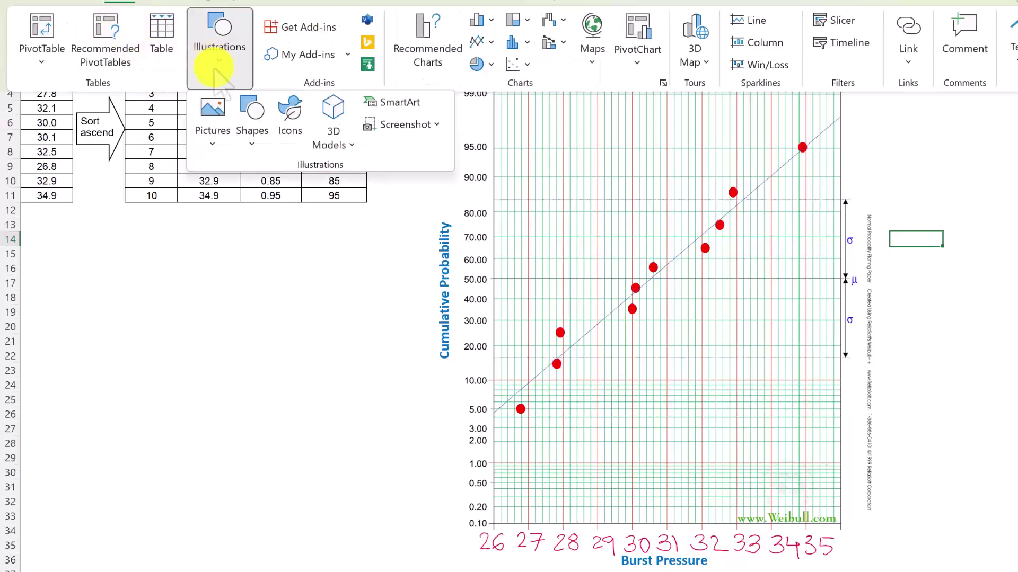
pyautogui.click(255, 146)
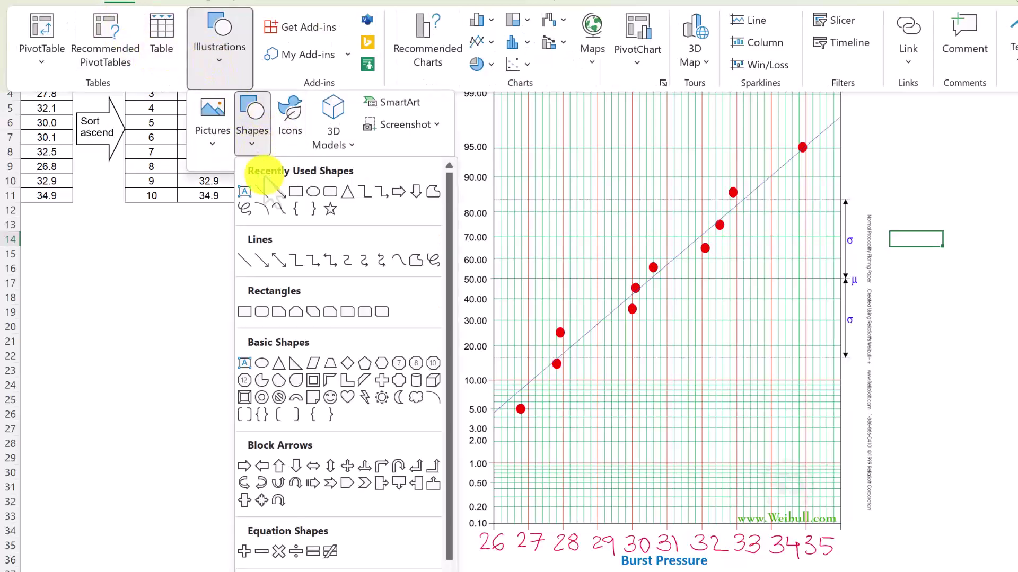
pyautogui.click(725, 275)
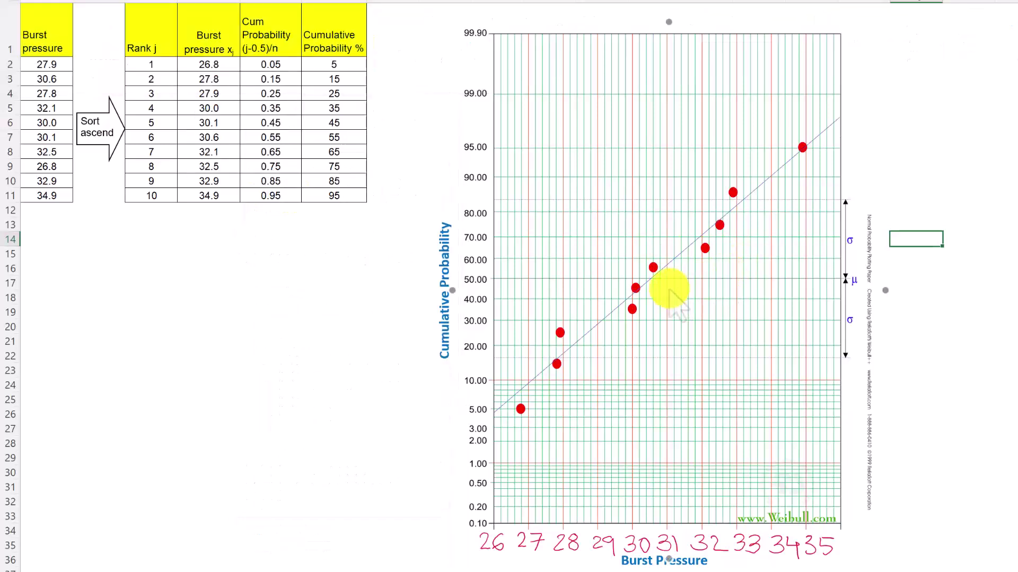
# Step: Select the vertical Mean line at 30.6 on the probability paper and check its options
pyautogui.click(657, 275)
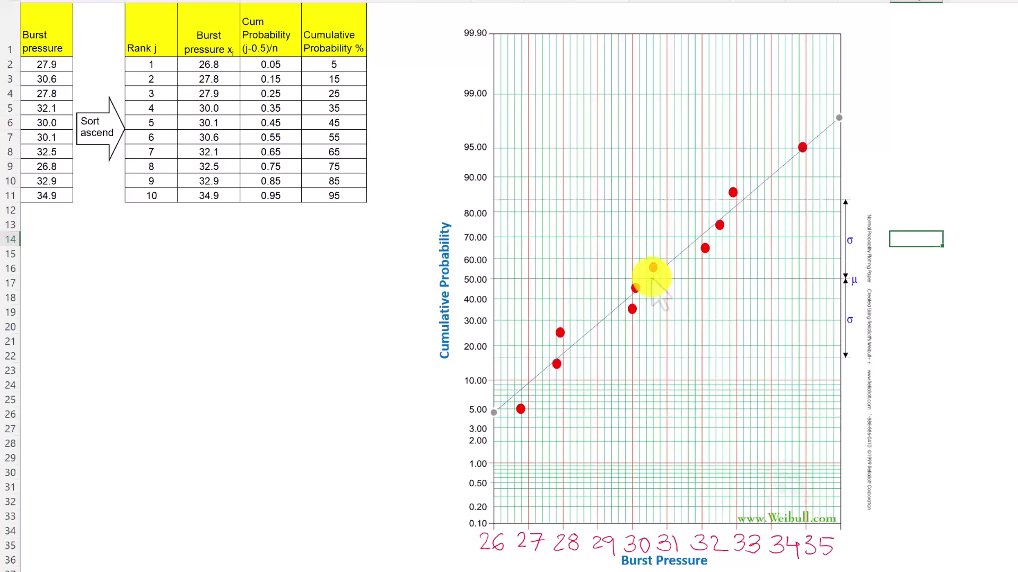
pyautogui.click(651, 284)
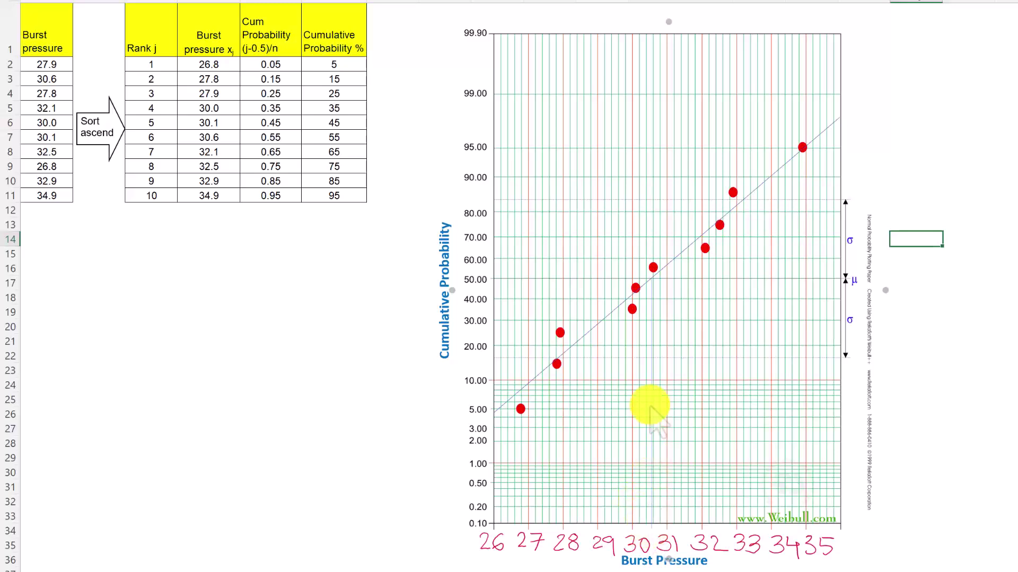
pyautogui.click(651, 381)
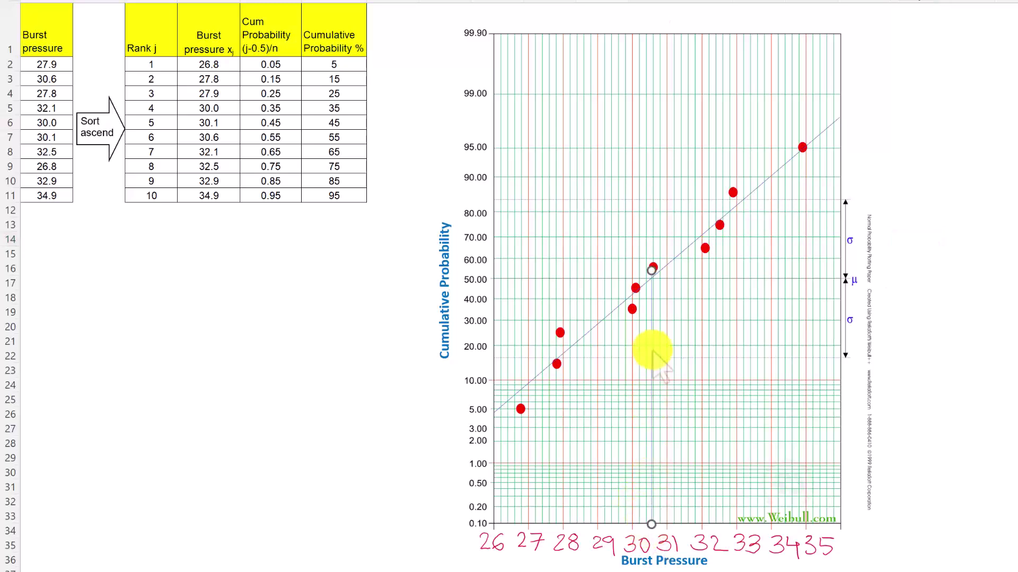
pyautogui.rightClick(653, 352)
pyautogui.press('Escape')
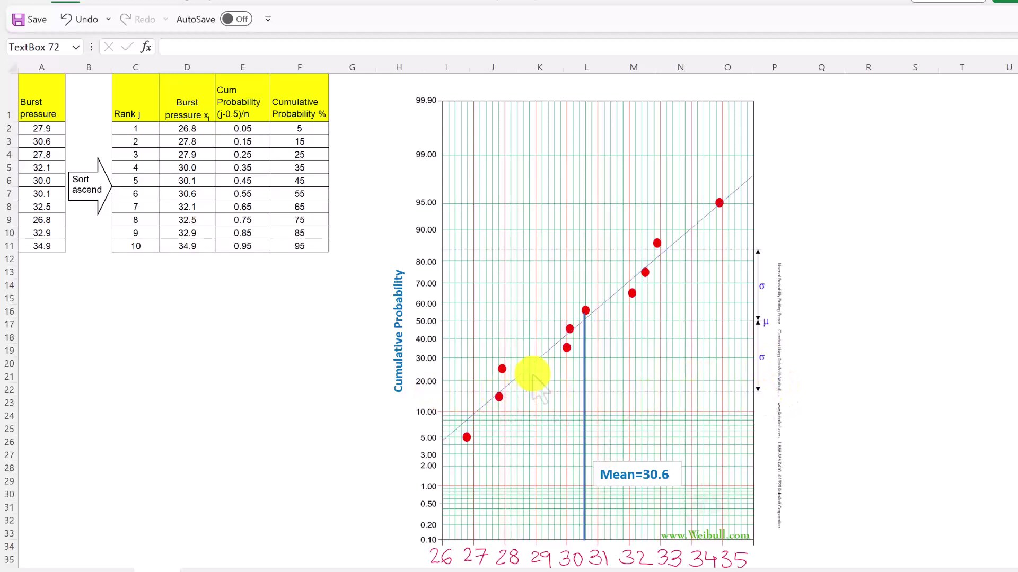
# Step: Copy the vertical mean line leftward to about 28 on the pressure axis, reaching 50%
pyautogui.click(584, 366)
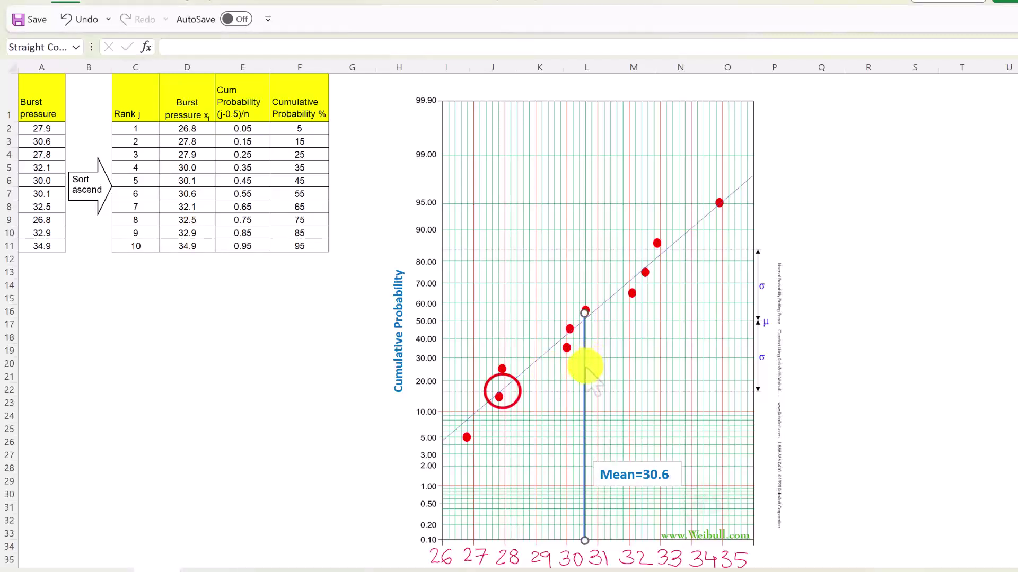
pyautogui.moveTo(585, 366); pyautogui.dragTo(499, 362)
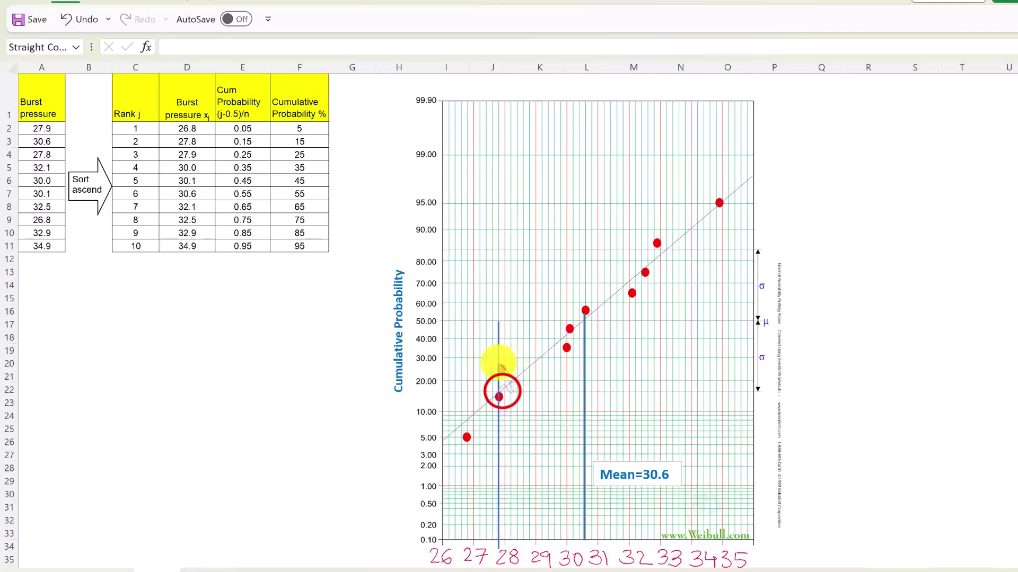
pyautogui.moveTo(499, 362); pyautogui.dragTo(500, 362)
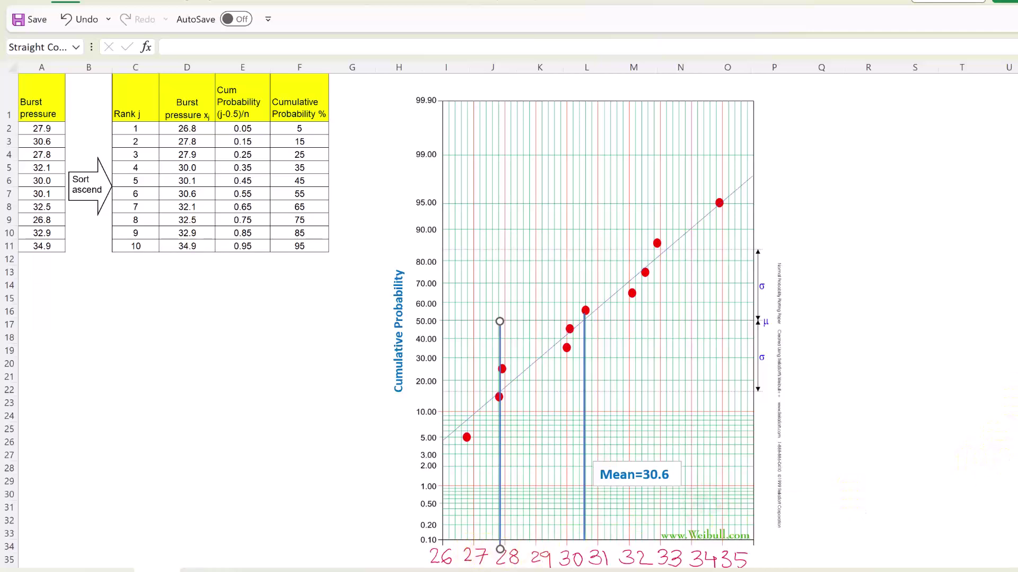
pyautogui.click(929, 362)
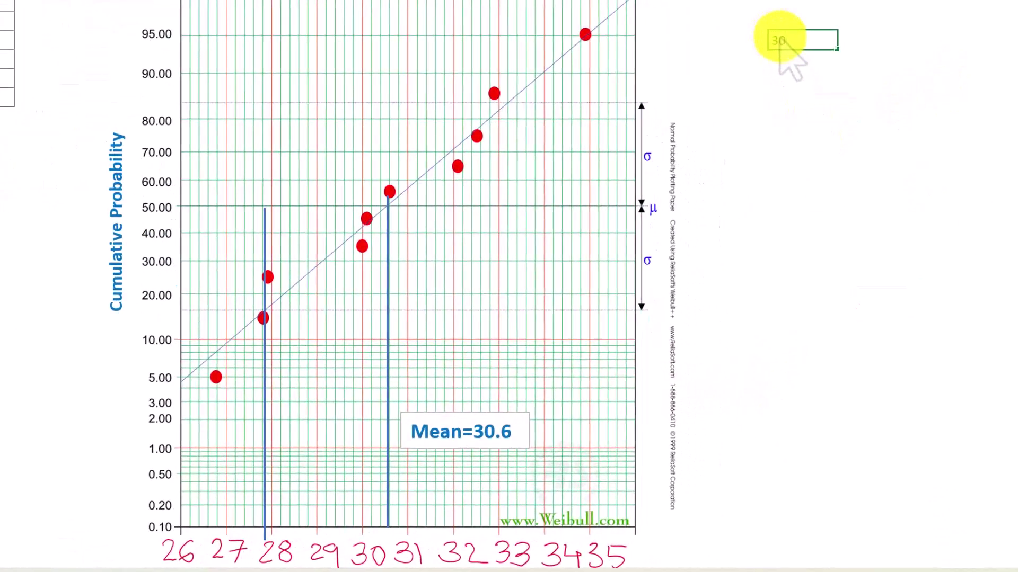
# Step: Enter the mean value 30.6 with the label Mean in the cell to its left
pyautogui.write('6')
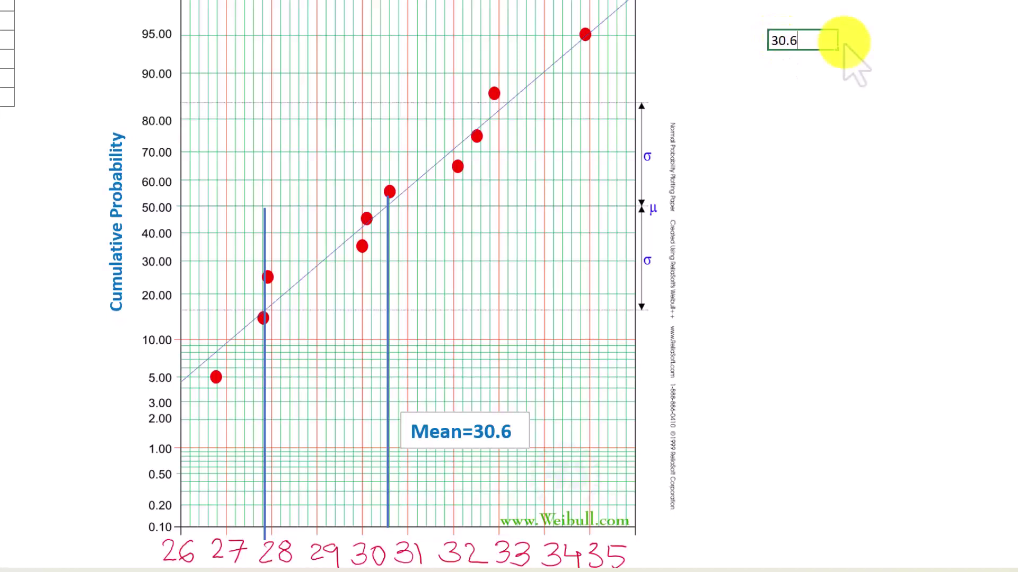
pyautogui.click(876, 125)
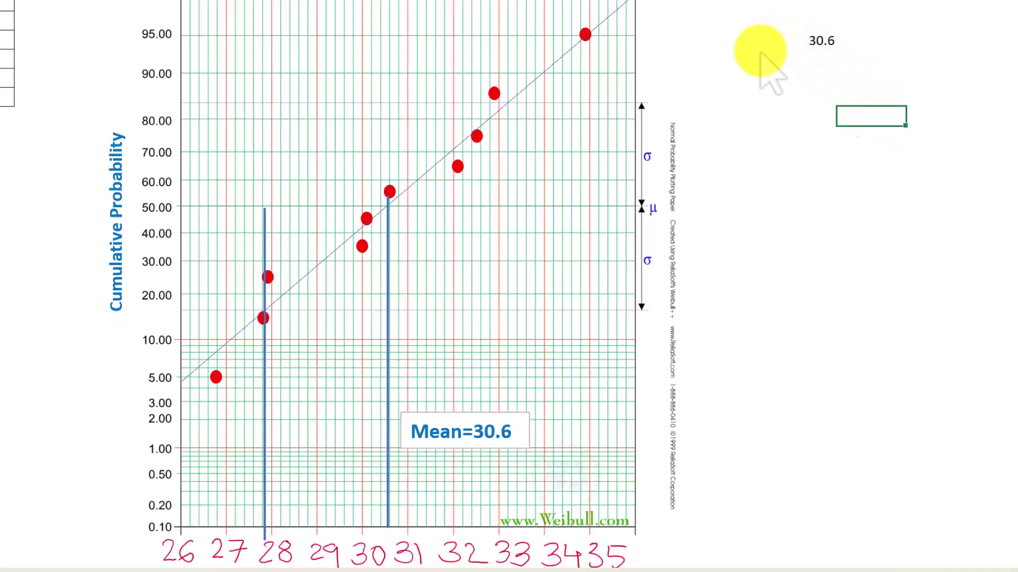
pyautogui.click(773, 40)
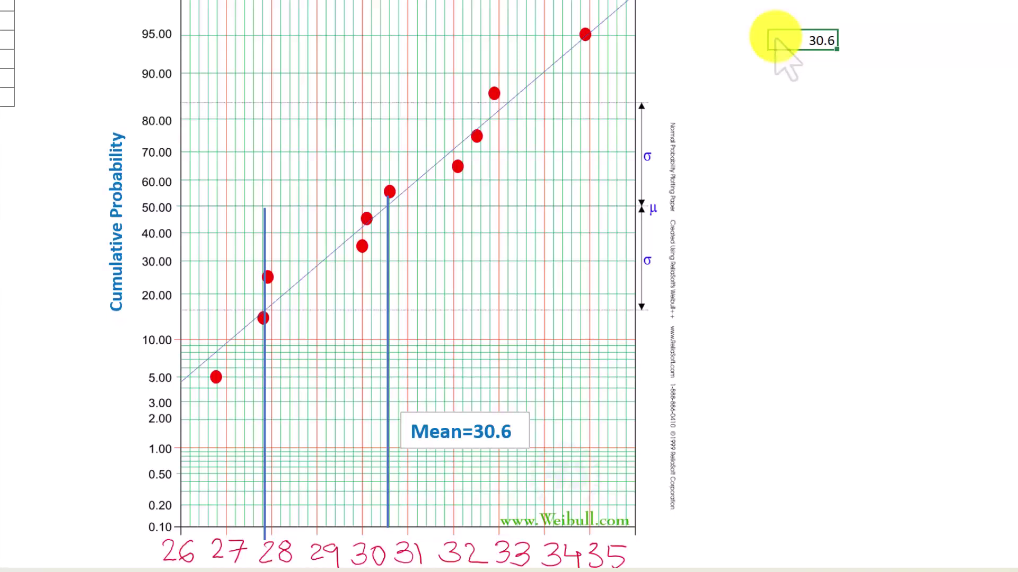
pyautogui.press('Left')
pyautogui.press('Return')
# Step: Enter 27.8 below it and the formula =R8-R9 underneath, giving 2.8
pyautogui.press('Right')
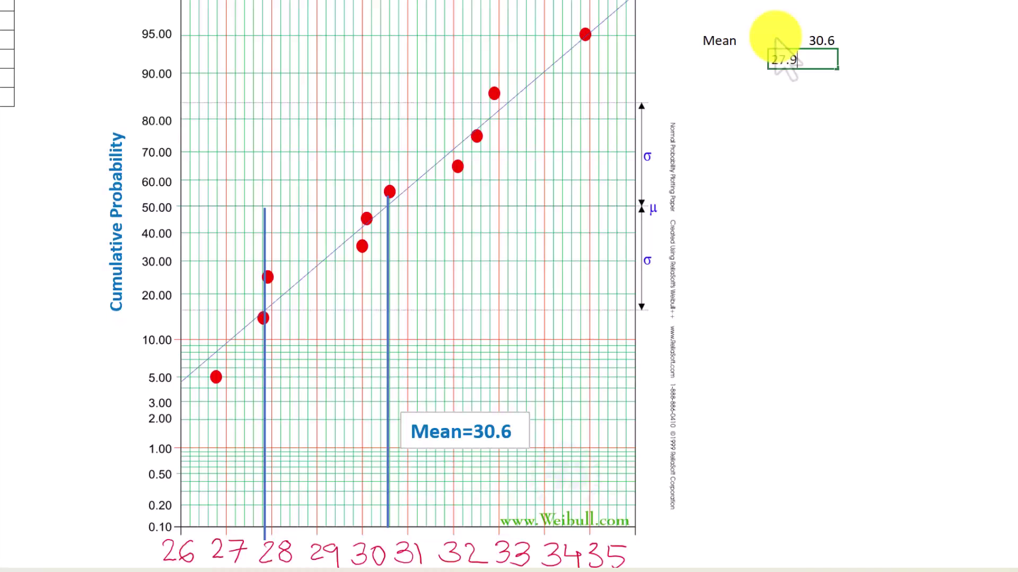
pyautogui.write('8')
pyautogui.press('Return')
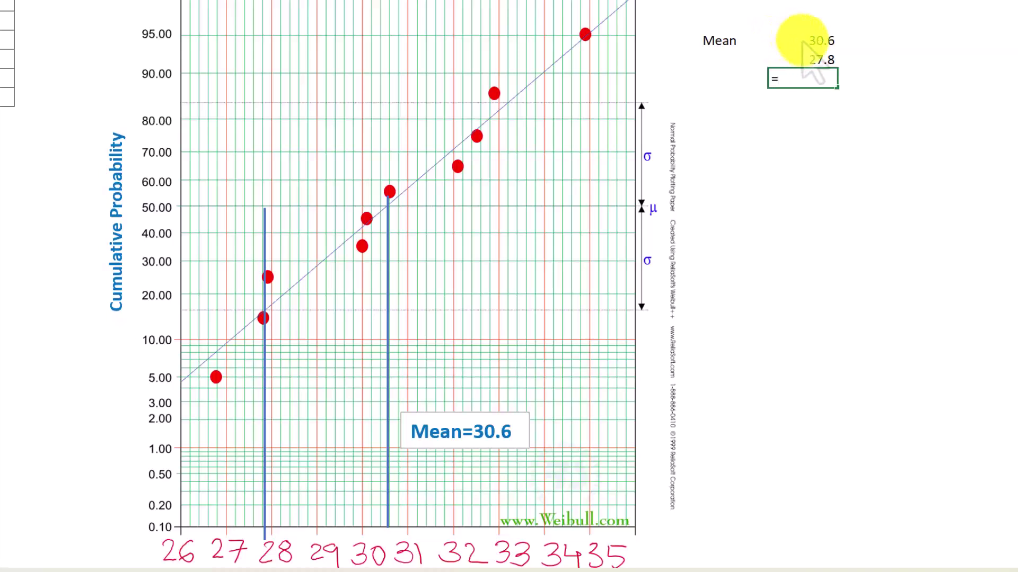
pyautogui.click(803, 43)
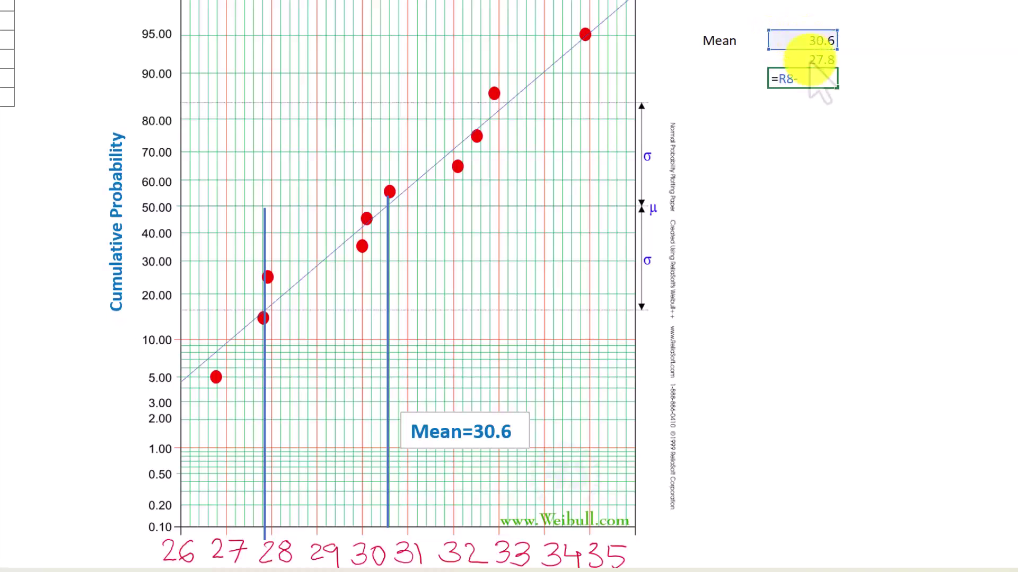
pyautogui.click(819, 60)
pyautogui.press('Return')
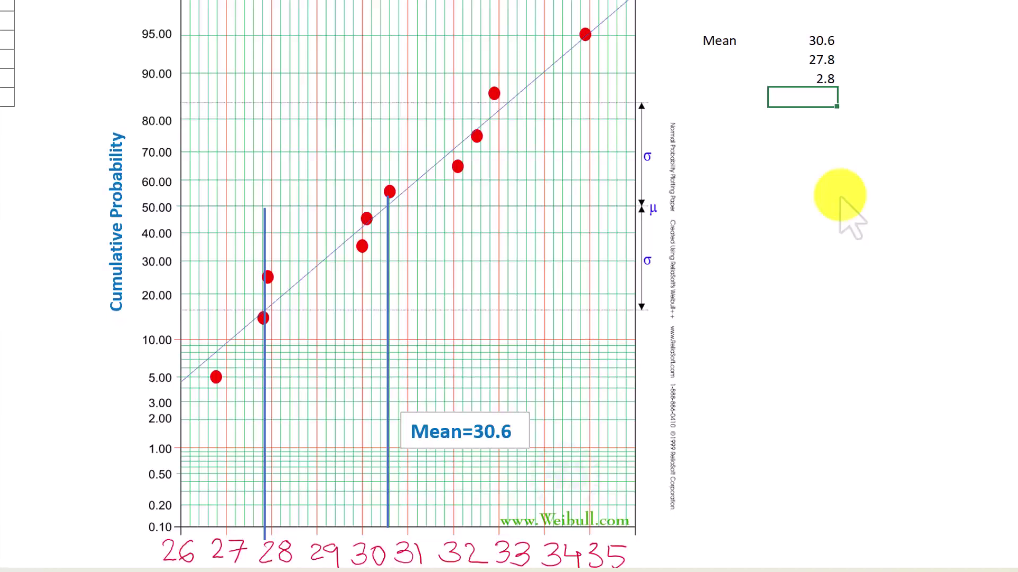
# Step: Label the 2.8 cell SD, then select the Mean=30.6 label box on the plot
pyautogui.click(716, 85)
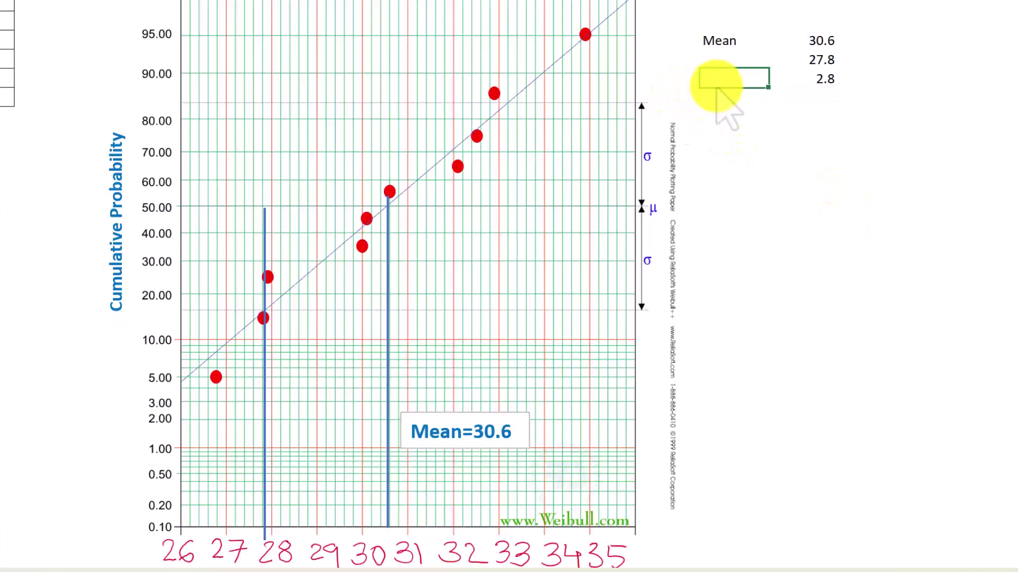
pyautogui.click(766, 196)
pyautogui.click(511, 431)
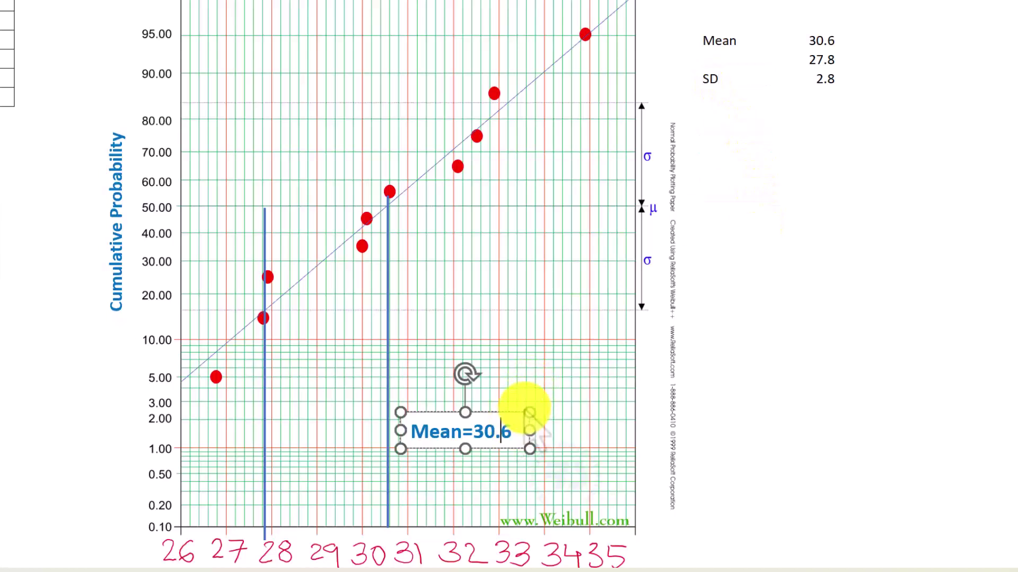
pyautogui.click(521, 414)
pyautogui.hotkey('ctrl', 'd')
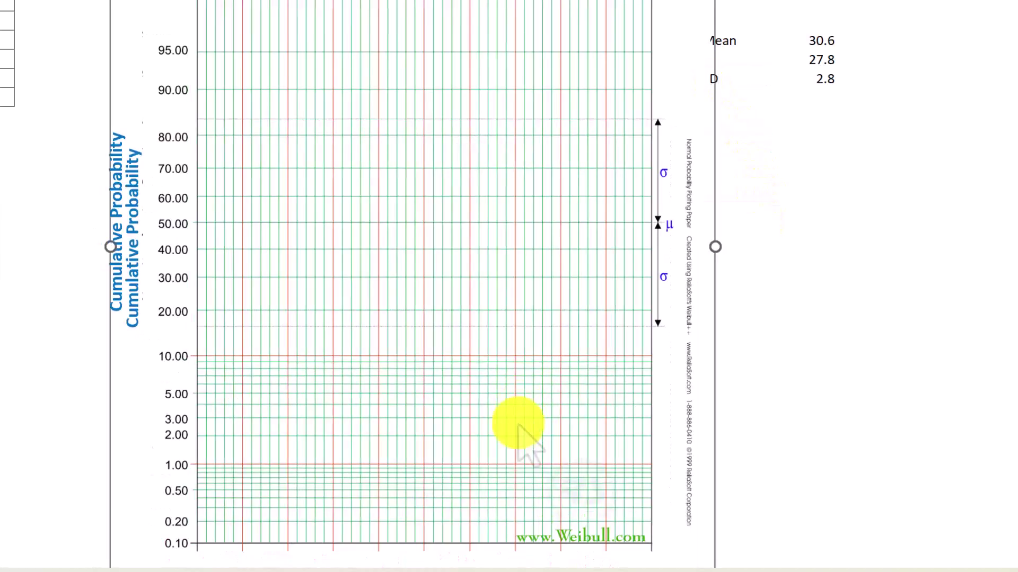
pyautogui.hotkey('ctrl', 'z')
# Step: Copy the Mean=30.6 label beside the 28 line, retype it as SD=2.8, and narrow it
pyautogui.moveTo(519, 429); pyautogui.dragTo(377, 382)
pyautogui.moveTo(271, 386); pyautogui.dragTo(341, 396)
pyautogui.write('SD=2.8')
pyautogui.click(949, 327)
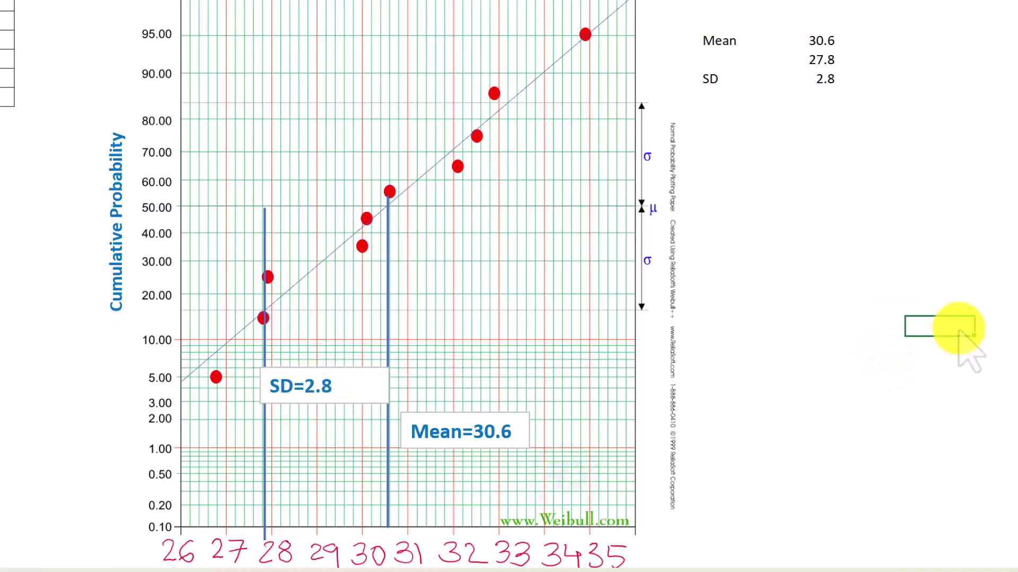
pyautogui.click(390, 387)
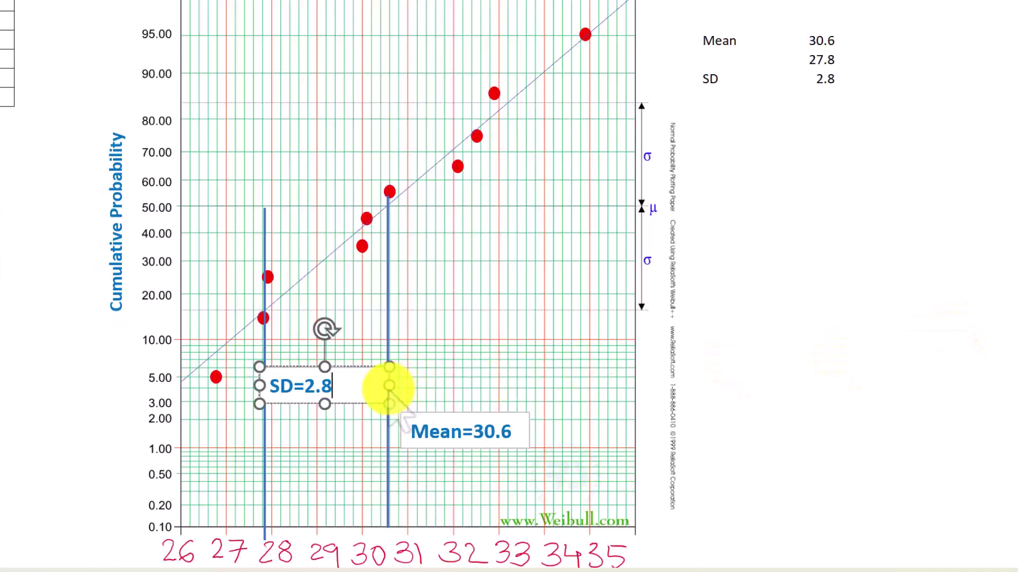
pyautogui.moveTo(390, 385); pyautogui.dragTo(361, 385)
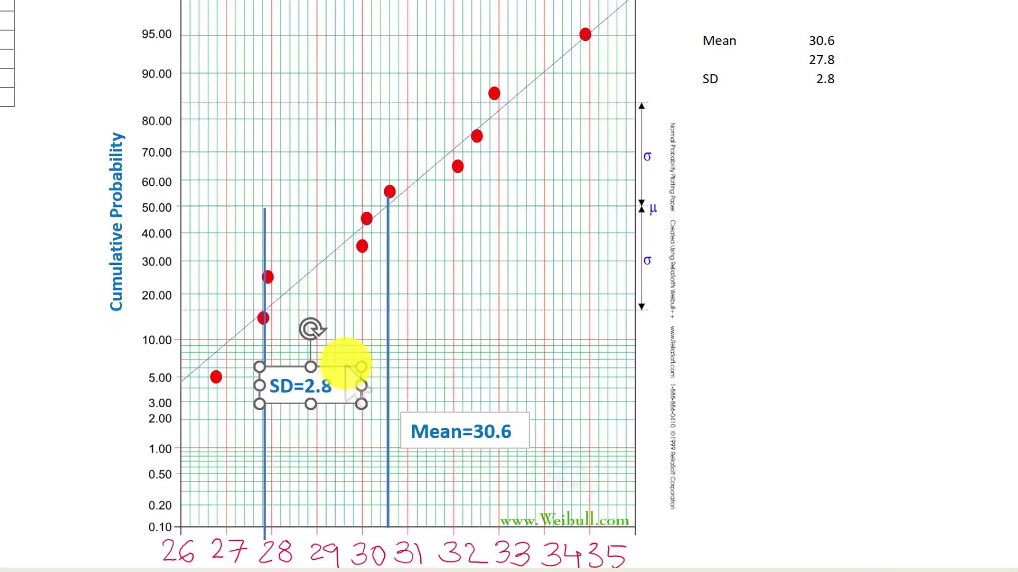
pyautogui.click(359, 364)
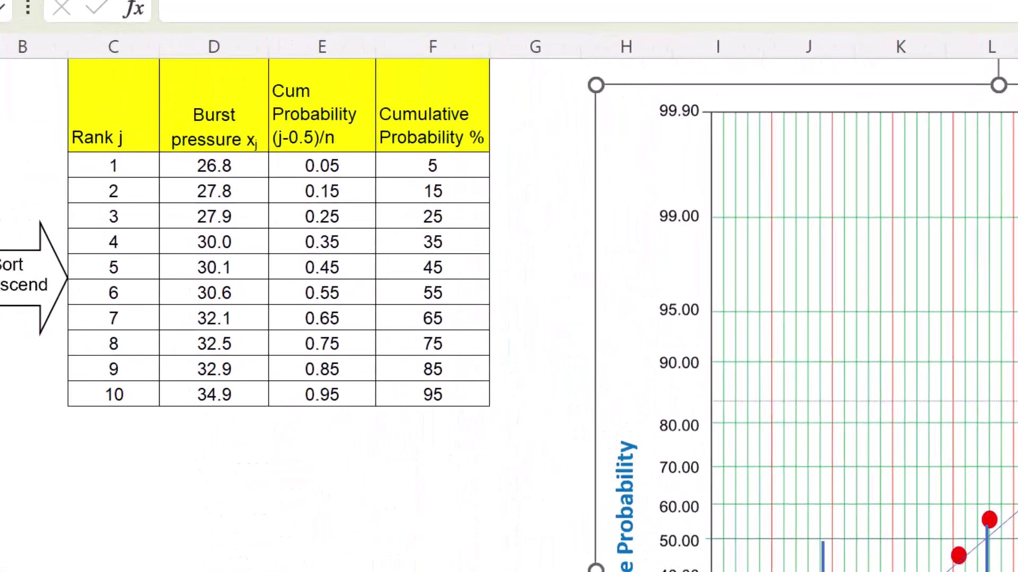
# Step: Enter =AVERAGE(D2:D11) in D18 to get the mean of 30.6
pyautogui.press('Escape')
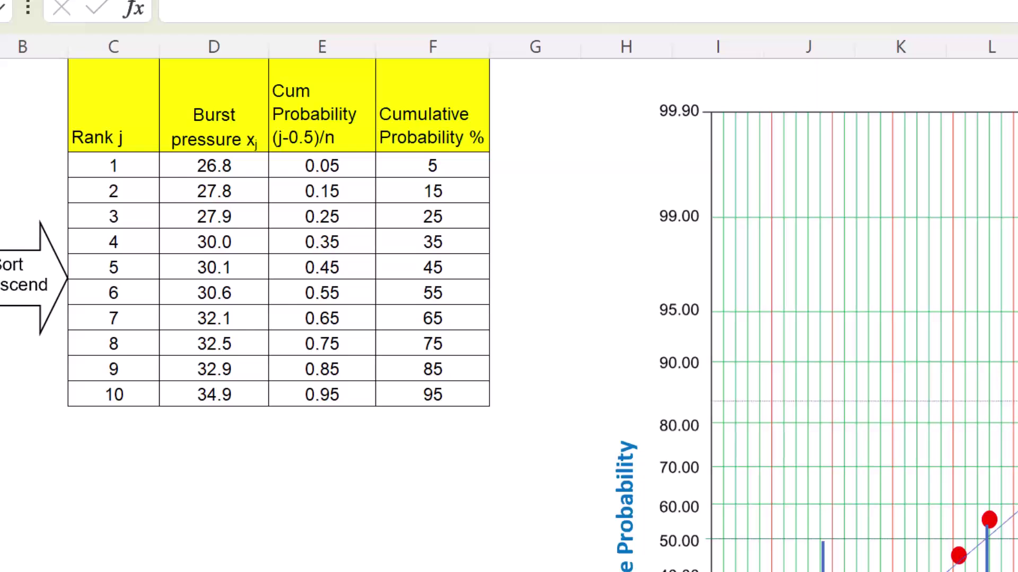
pyautogui.click(226, 450)
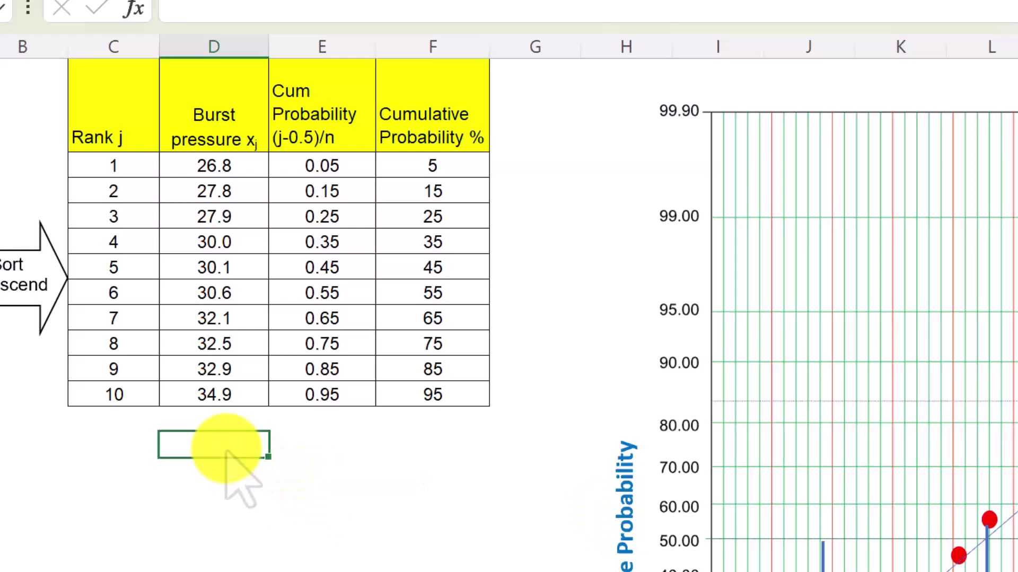
pyautogui.write('=average(')
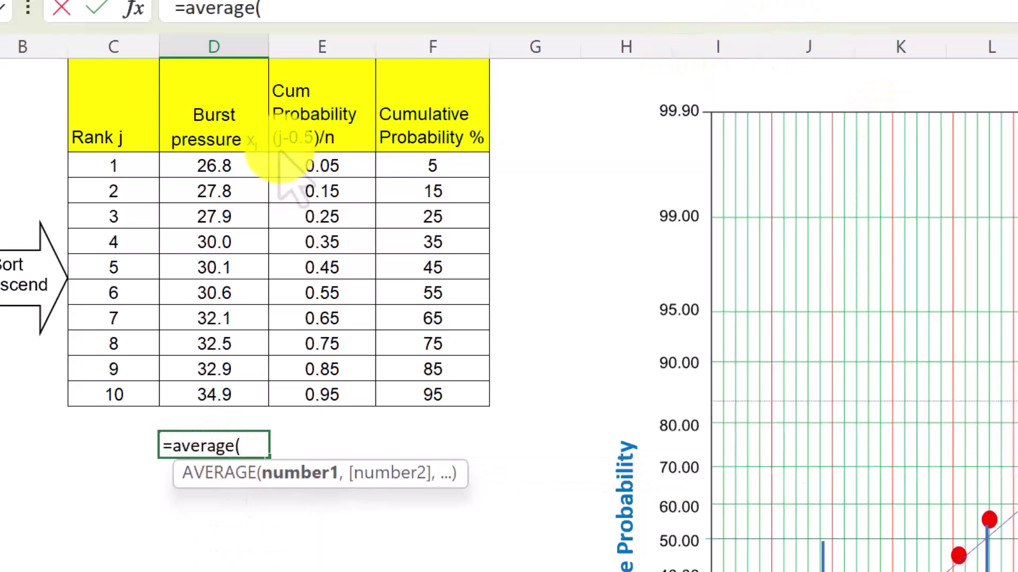
pyautogui.moveTo(230, 169); pyautogui.dragTo(227, 395)
pyautogui.write(')')
pyautogui.press('Return')
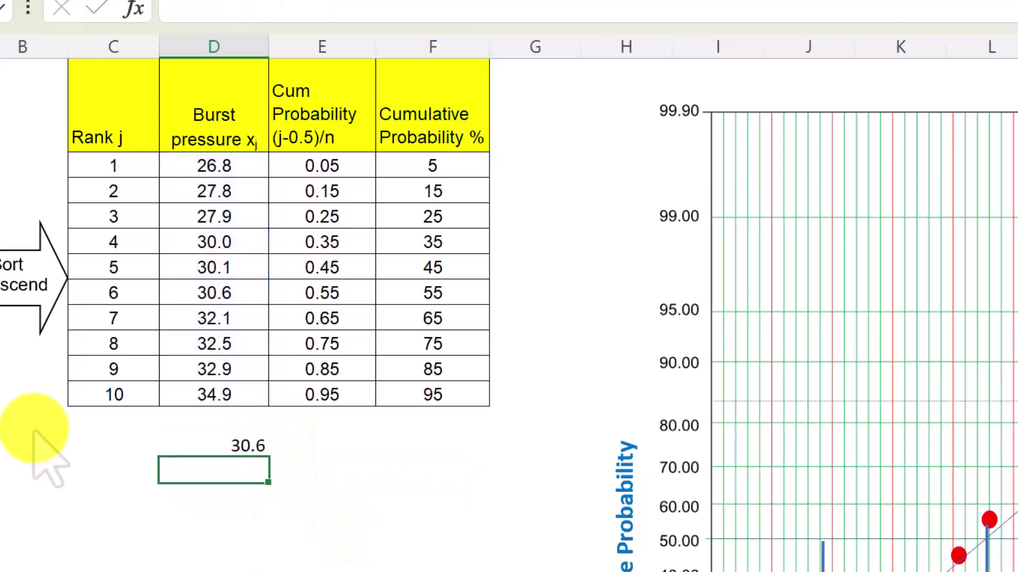
# Step: Label C18 'Mean' and C19 'SD'
pyautogui.click(119, 451)
pyautogui.write('Mean')
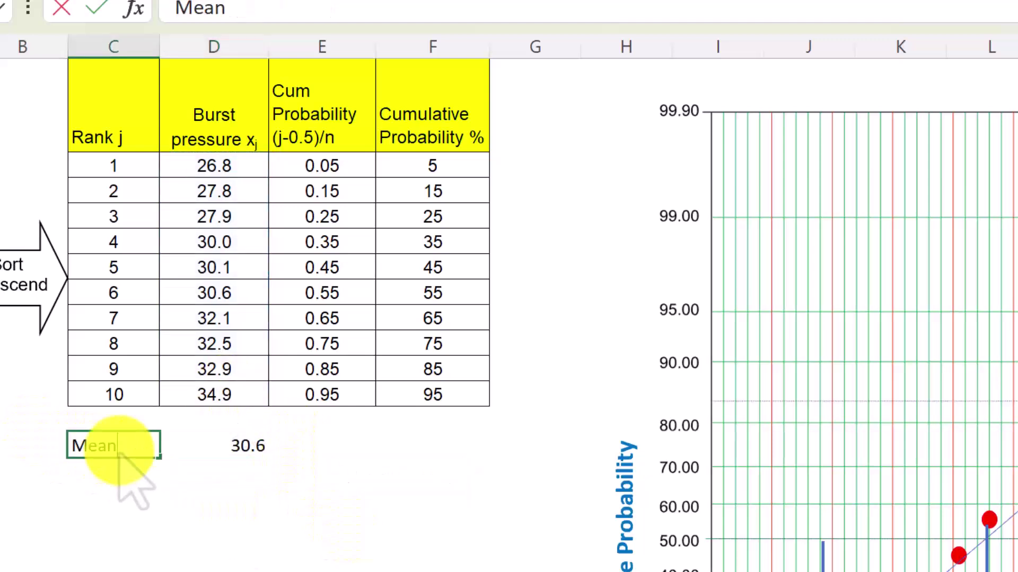
pyautogui.press('Return')
pyautogui.write('SD')
pyautogui.press('Tab')
# Step: Enter =STDEV.S(D2:D11) in D19, giving 2.5931801, and check its formula
pyautogui.write('=stad')
pyautogui.press('BackSpace')
pyautogui.press('BackSpace')
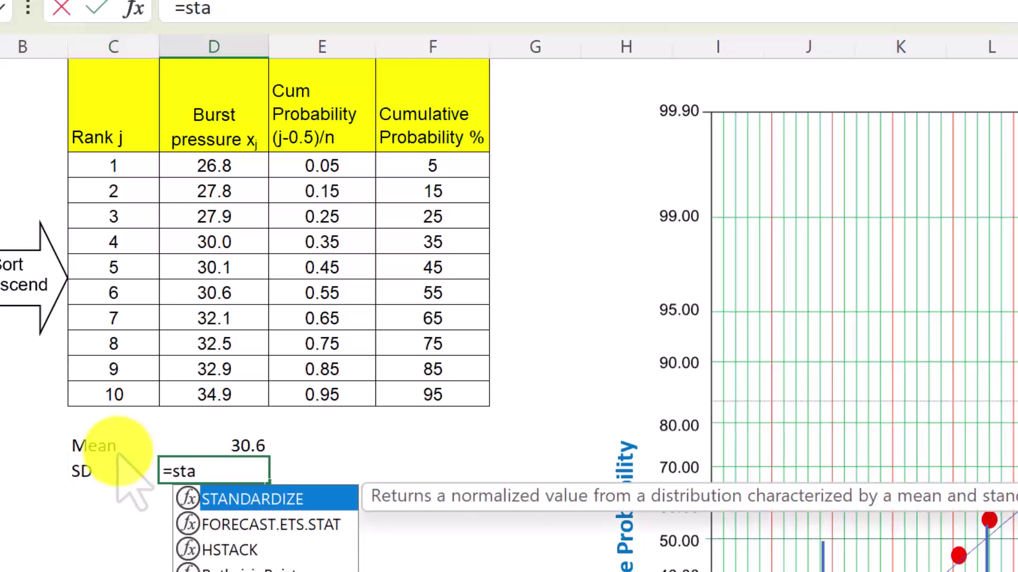
pyautogui.write('d')
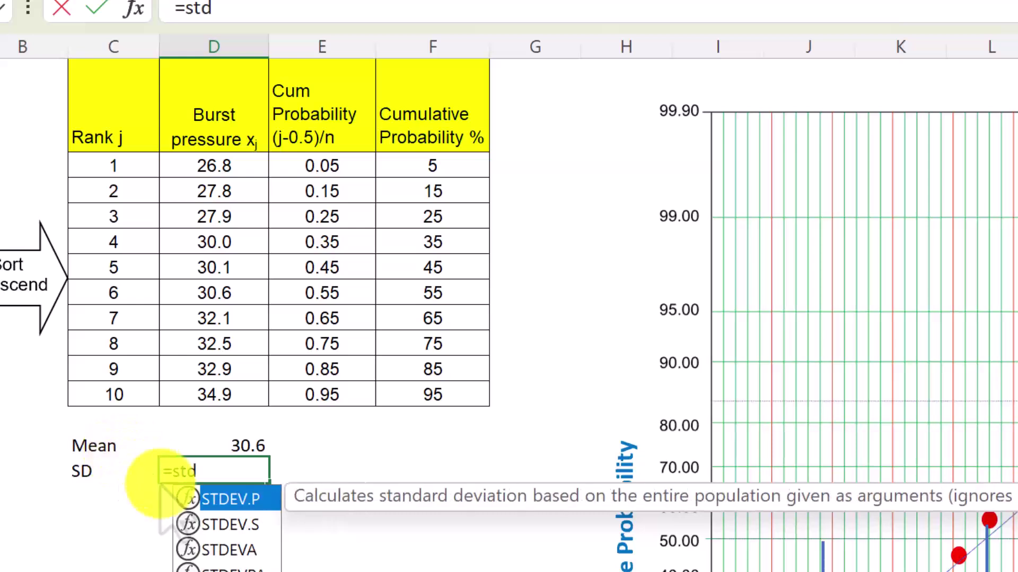
pyautogui.doubleClick(228, 525)
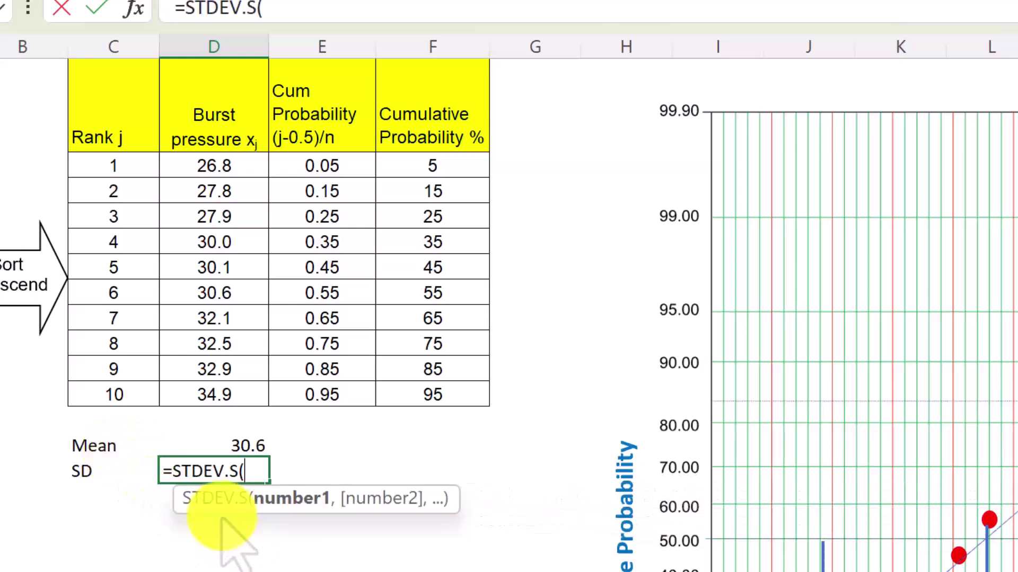
pyautogui.moveTo(253, 175); pyautogui.dragTo(229, 406)
pyautogui.write(')')
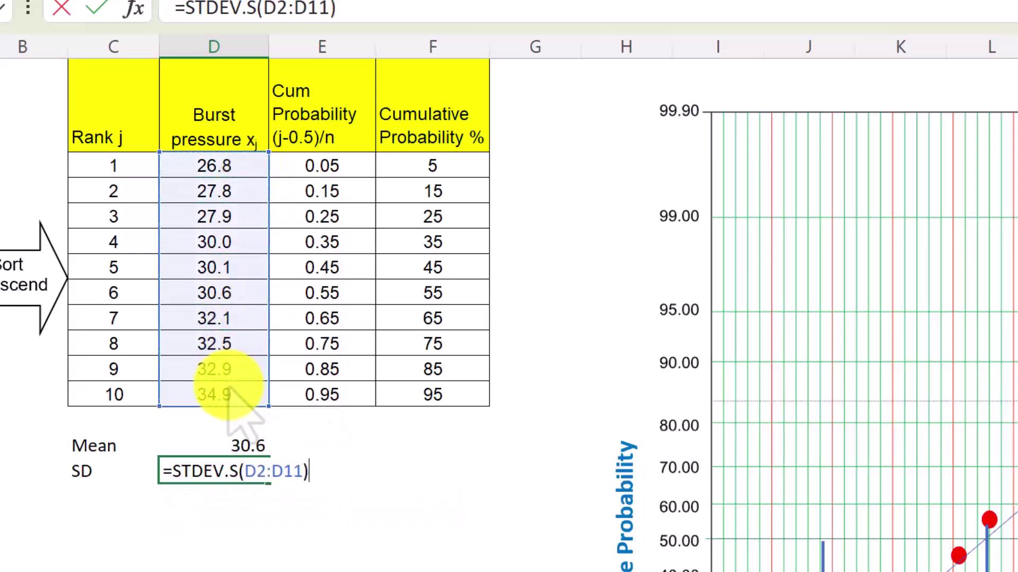
pyautogui.press('Return')
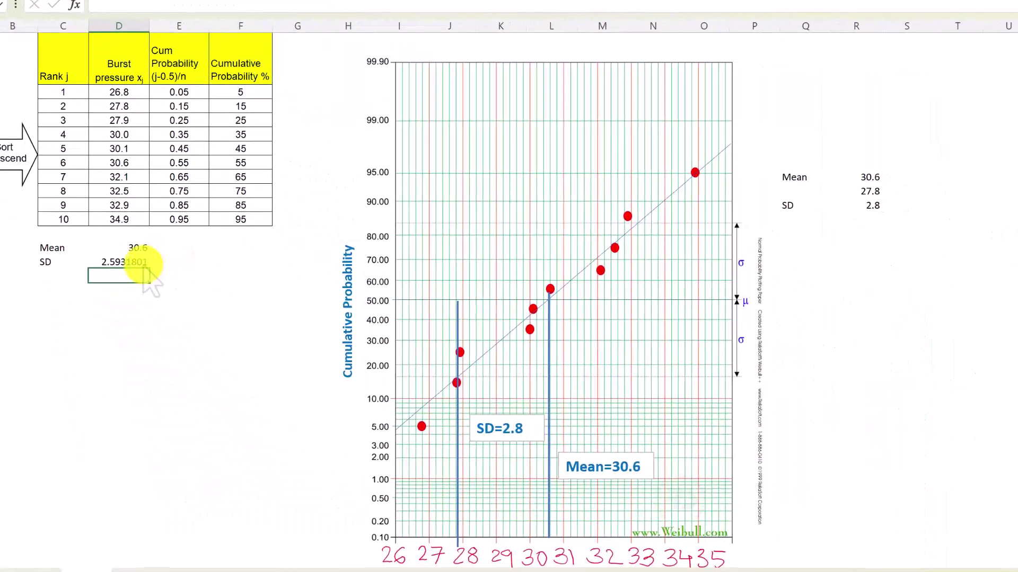
pyautogui.click(140, 264)
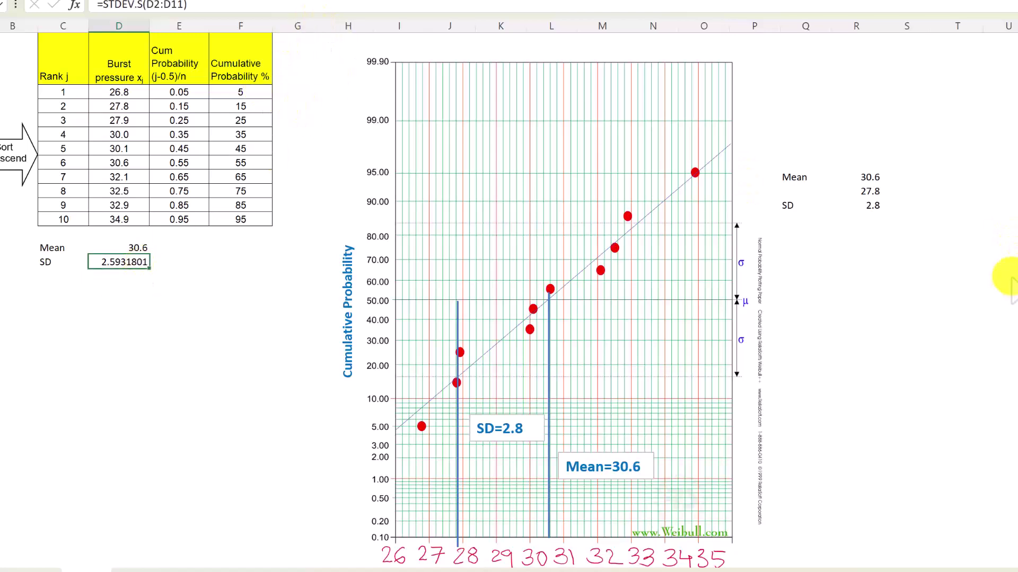